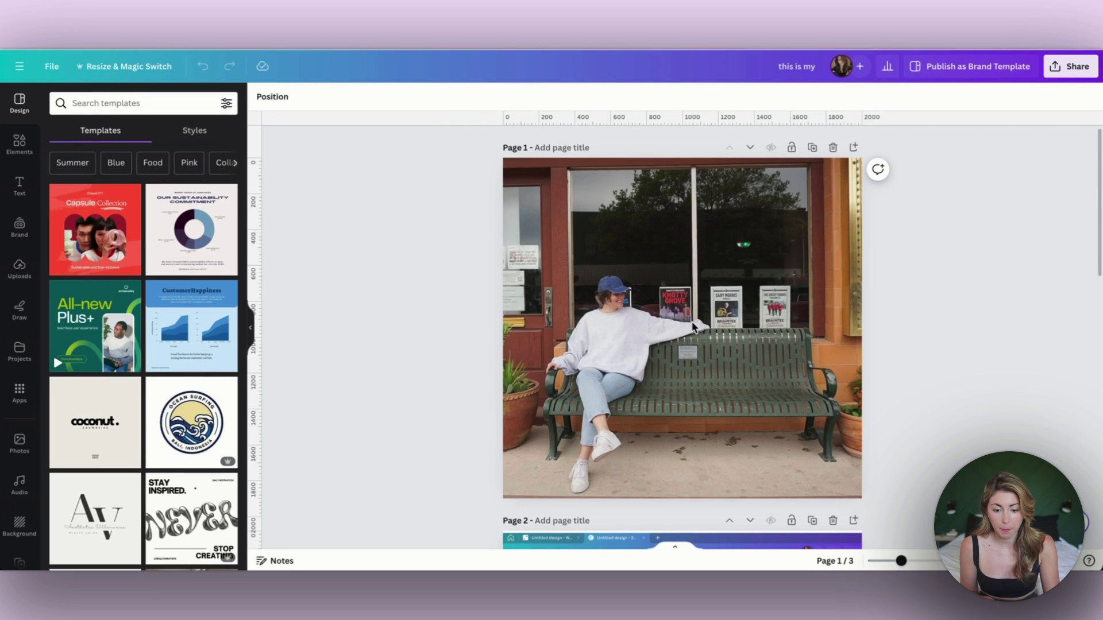
Select the bench photo and launch Magic Grab from its Edit image options.
click(642, 271)
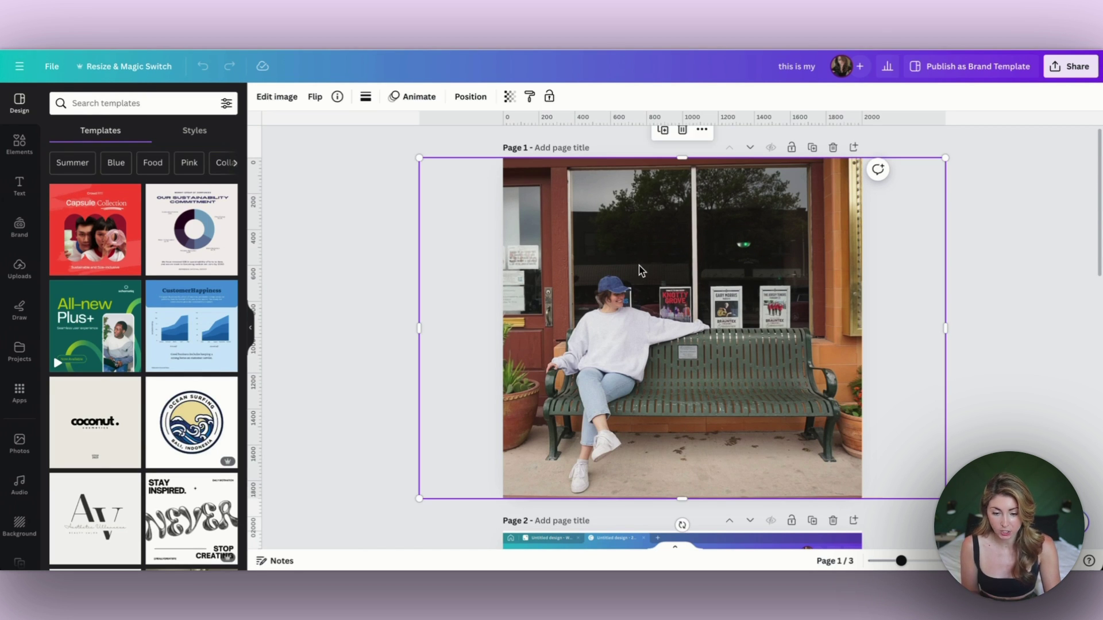
click(278, 97)
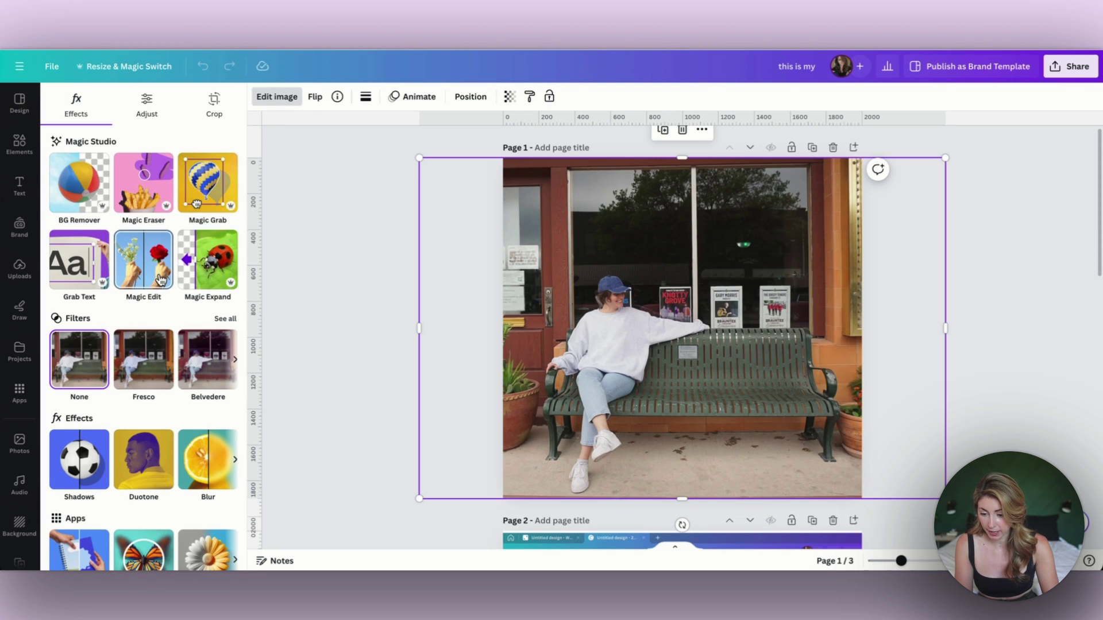
click(214, 182)
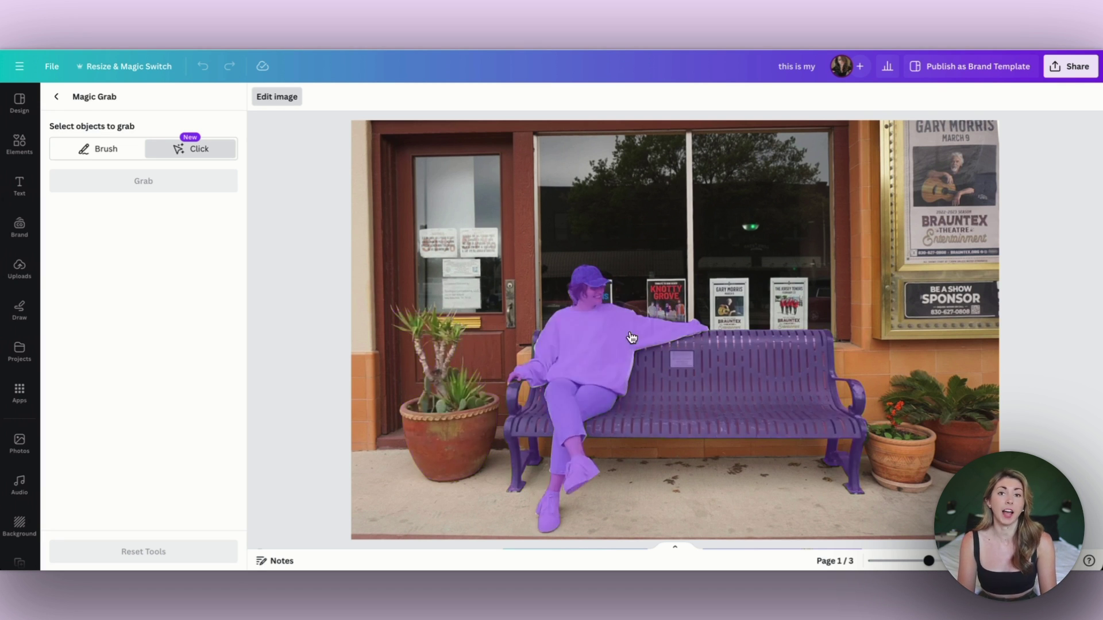
Grab the woman out of the bench photo and drag her along the bench.
click(594, 327)
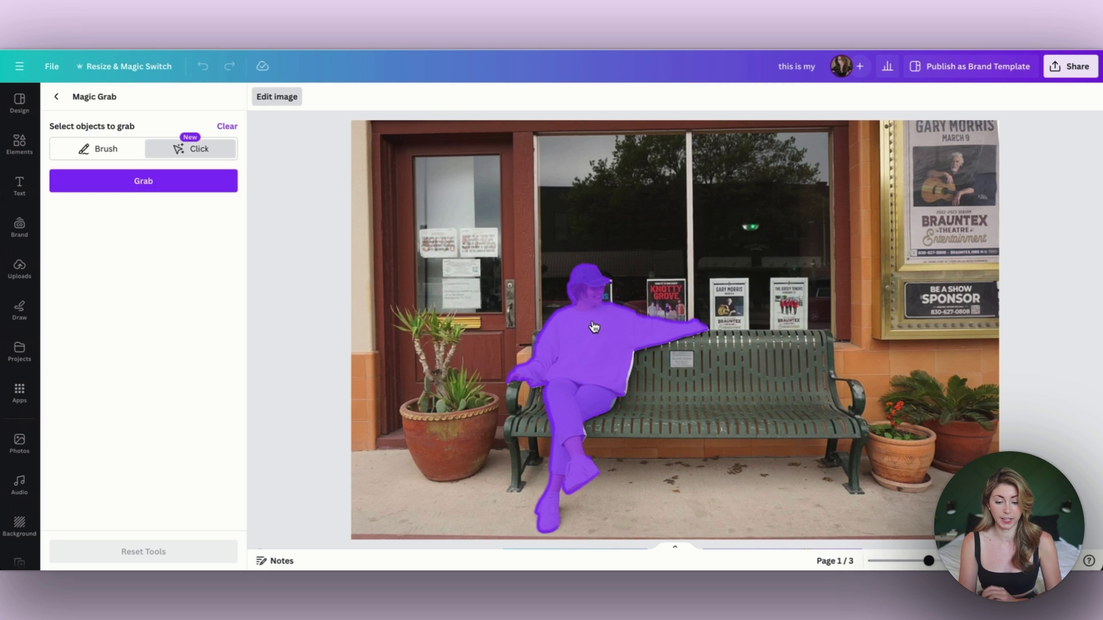
click(112, 188)
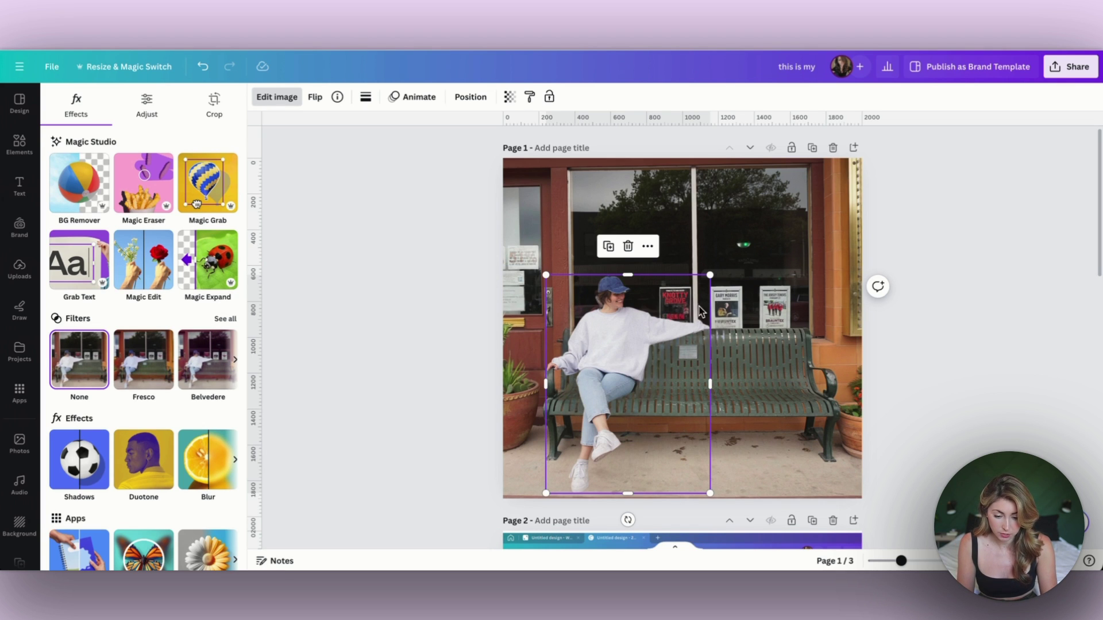
drag(635, 347, 637, 317)
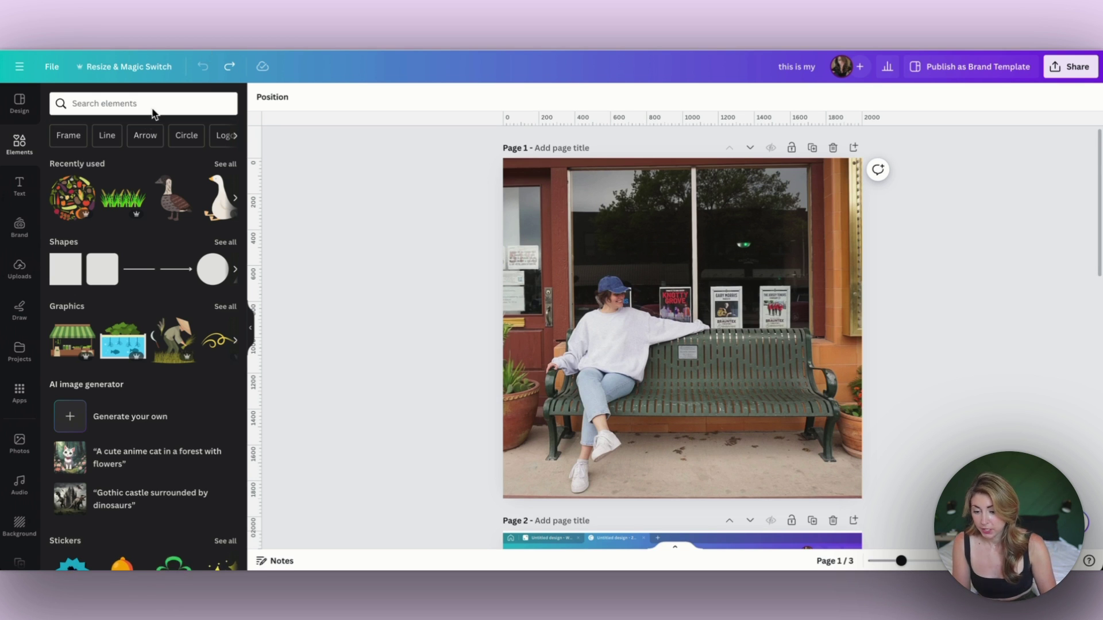
Search elements for 'goose', filter to Graphics, then start generating AI images from it.
click(130, 105)
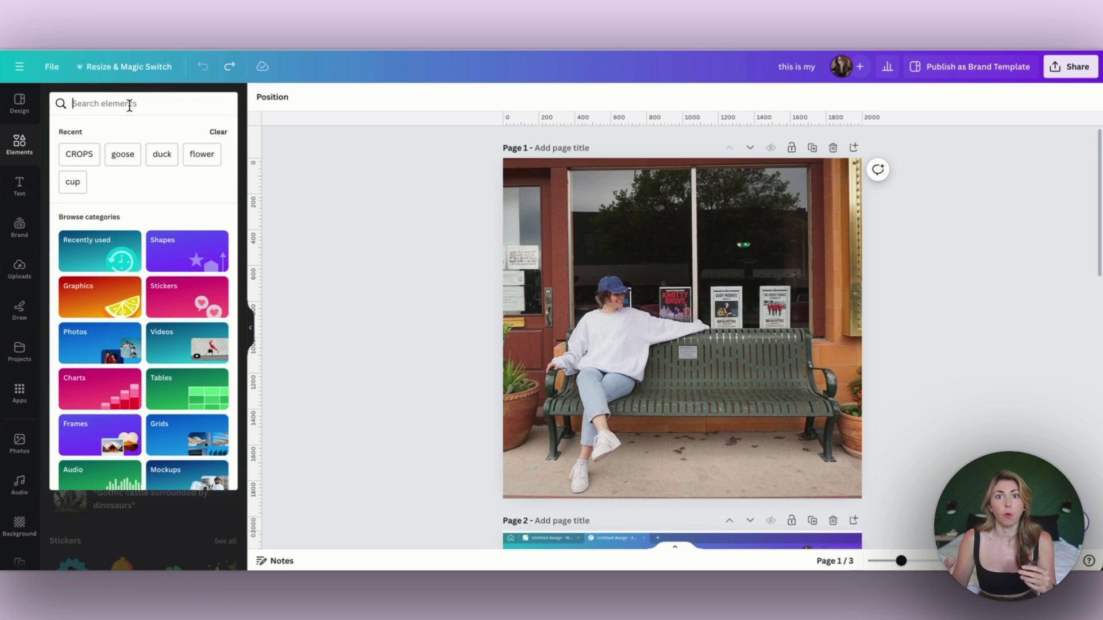
text(goose)
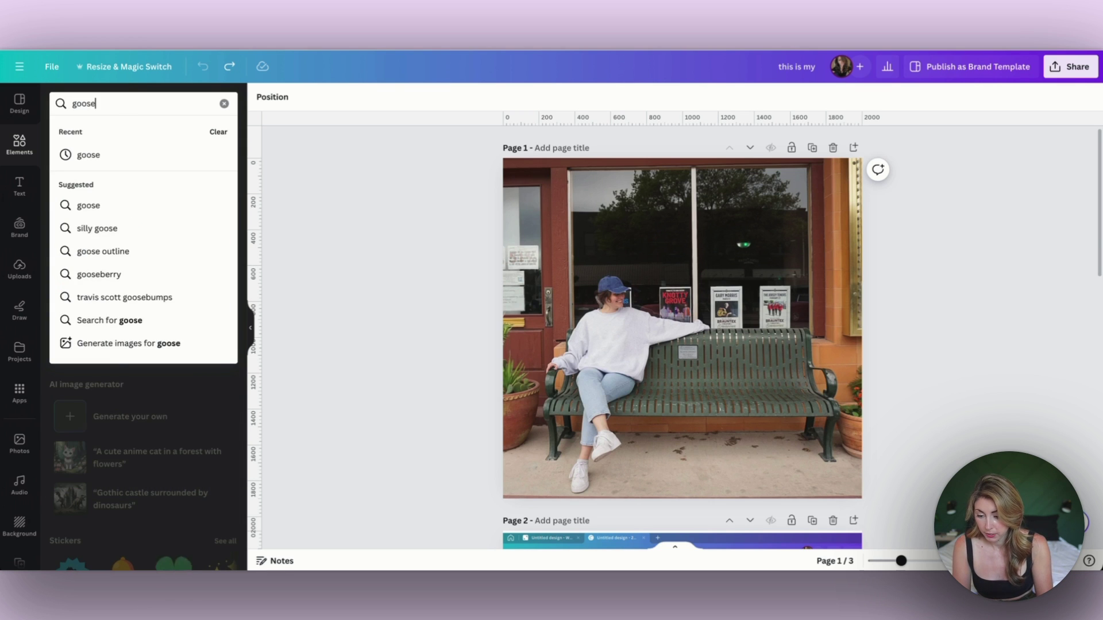
key(Return)
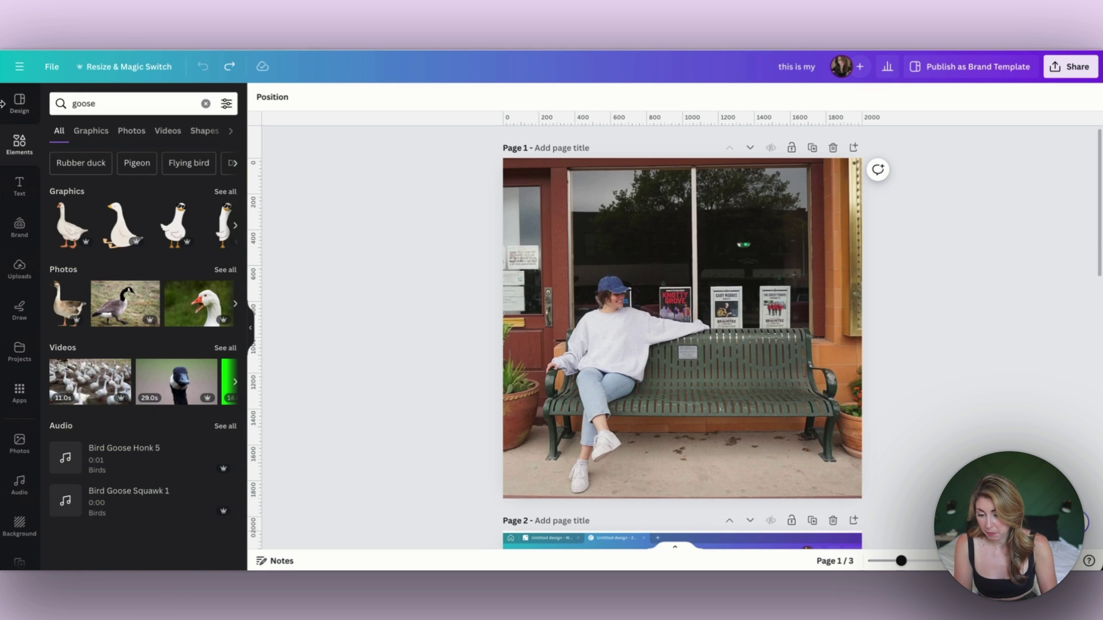
click(91, 130)
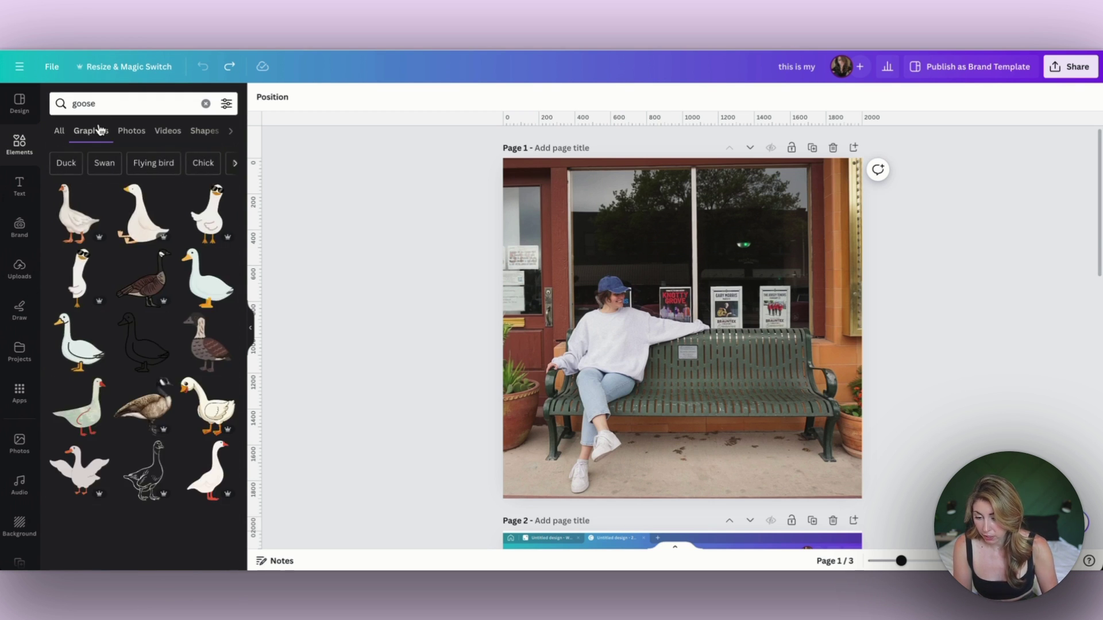
click(145, 100)
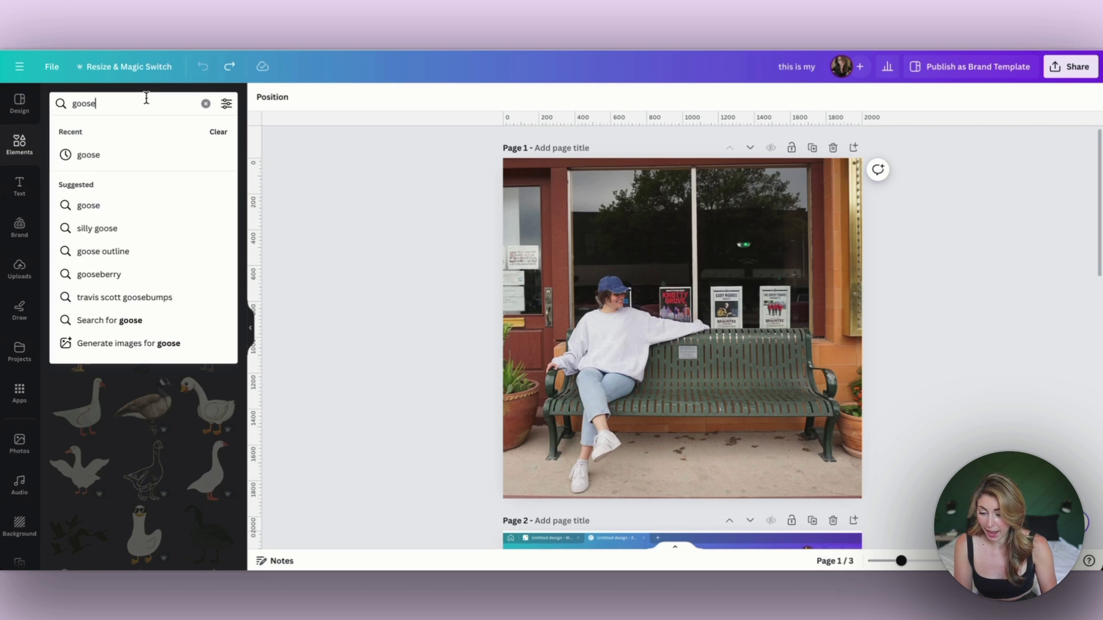
click(118, 345)
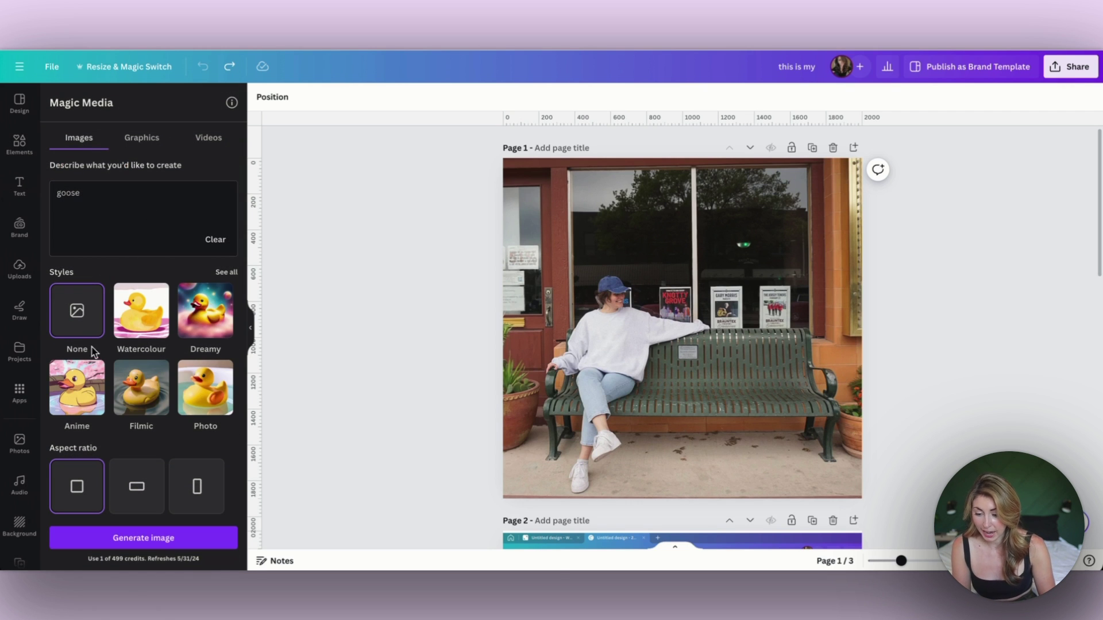
Generate Sticker-style graphics in Magic Media from the prompt 'do'.
click(145, 140)
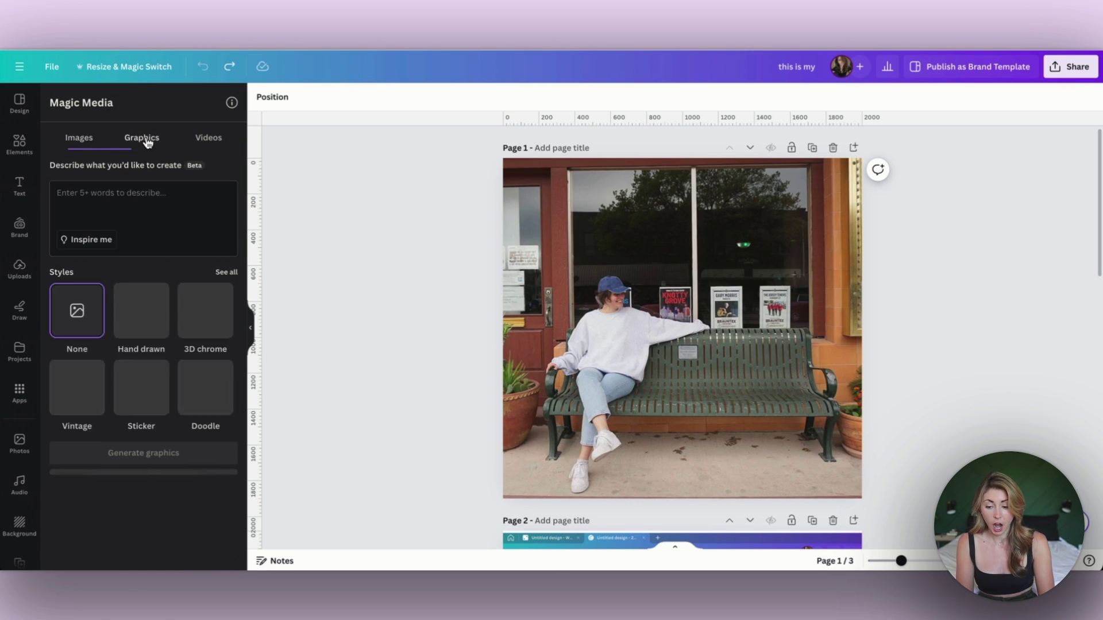
click(232, 139)
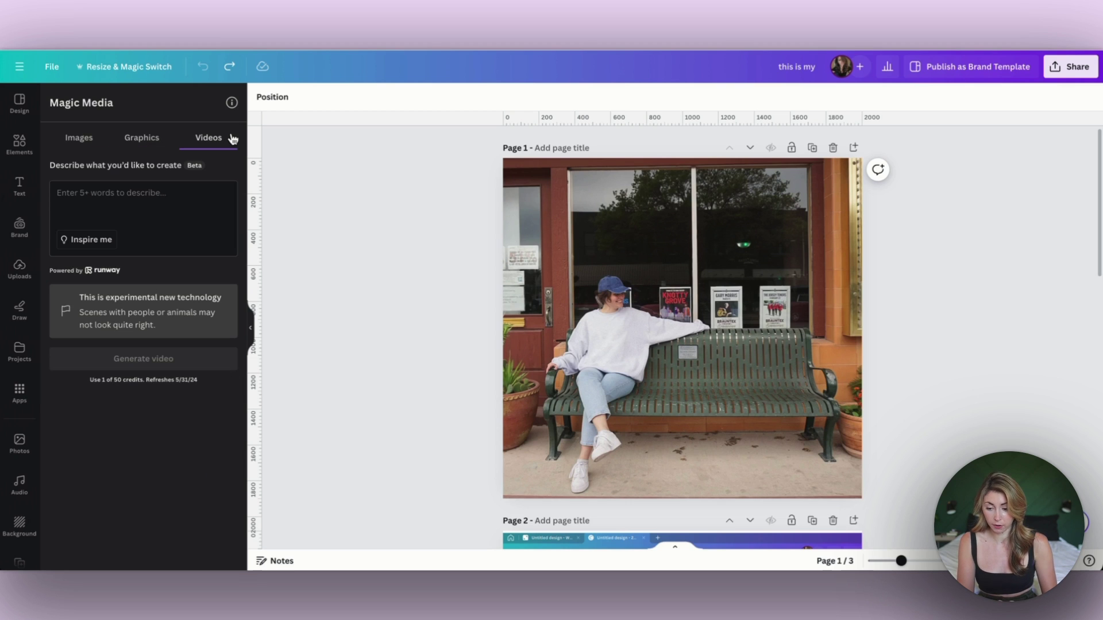
click(147, 145)
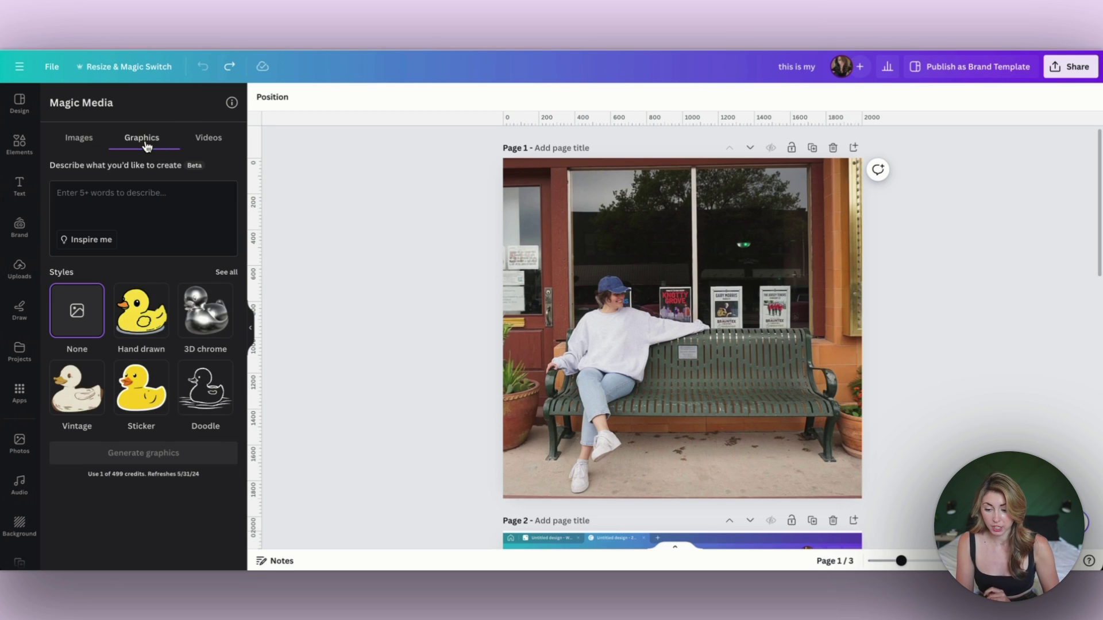
click(227, 272)
scroll(199, 252, down, 1)
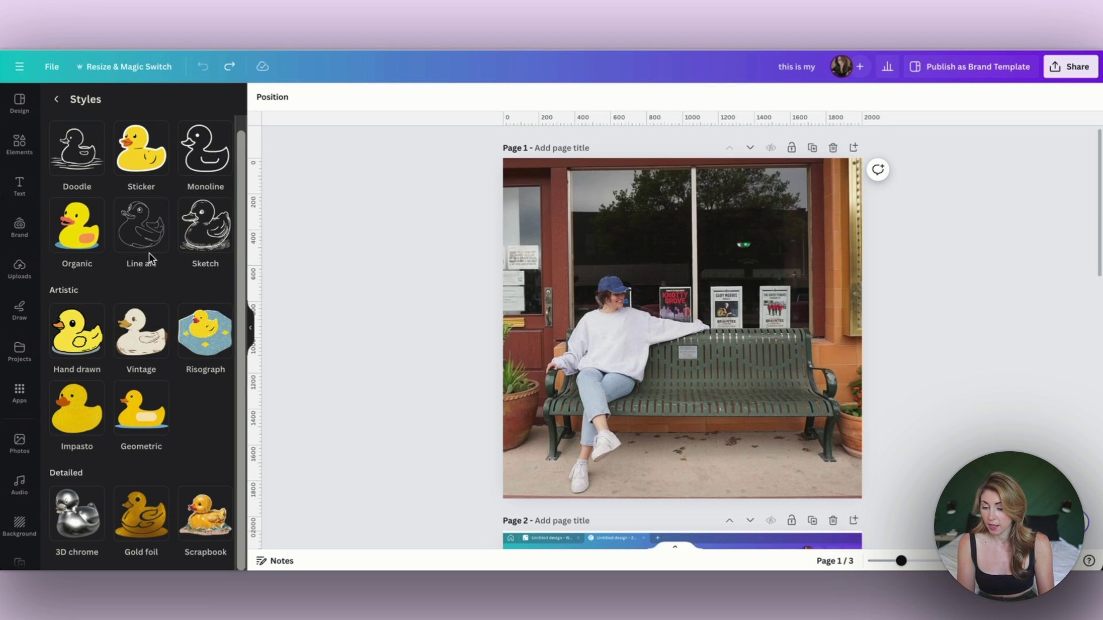
click(146, 162)
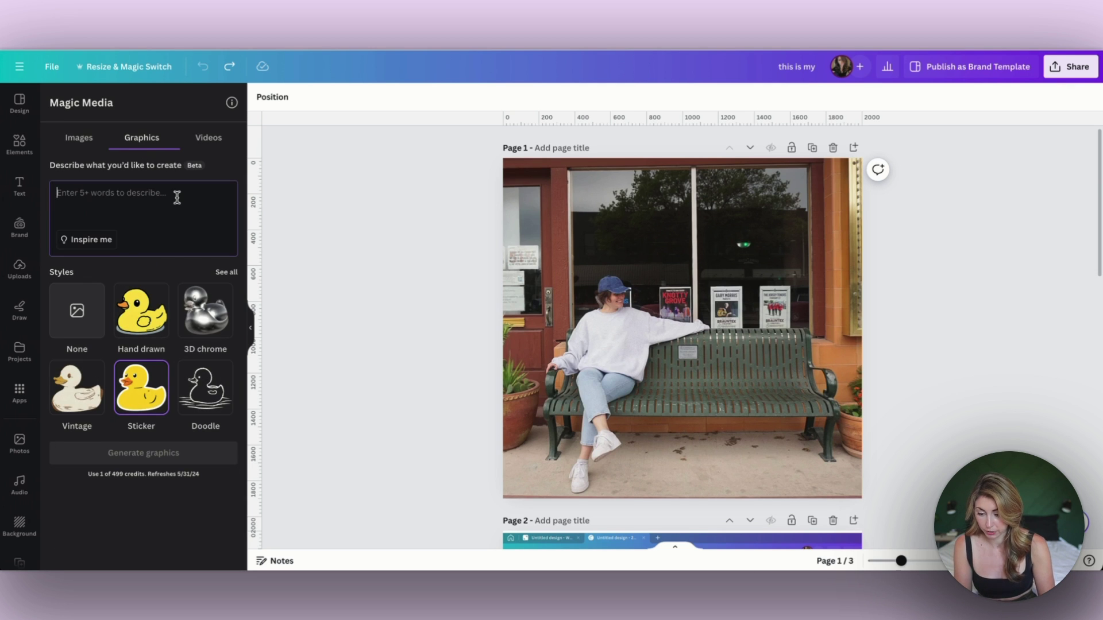
text(do)
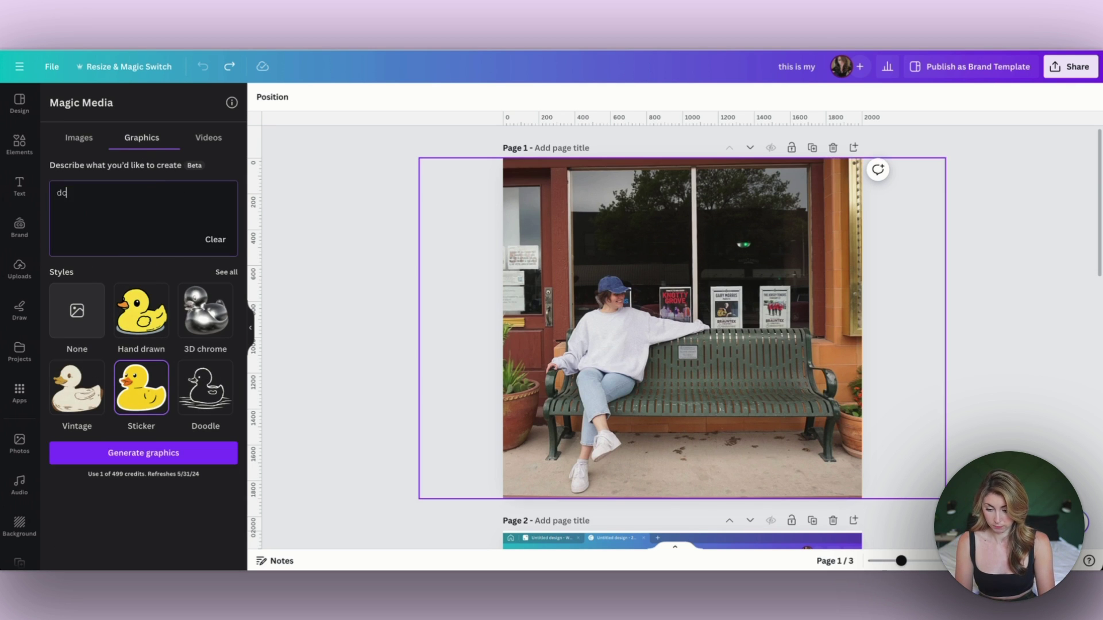
click(170, 454)
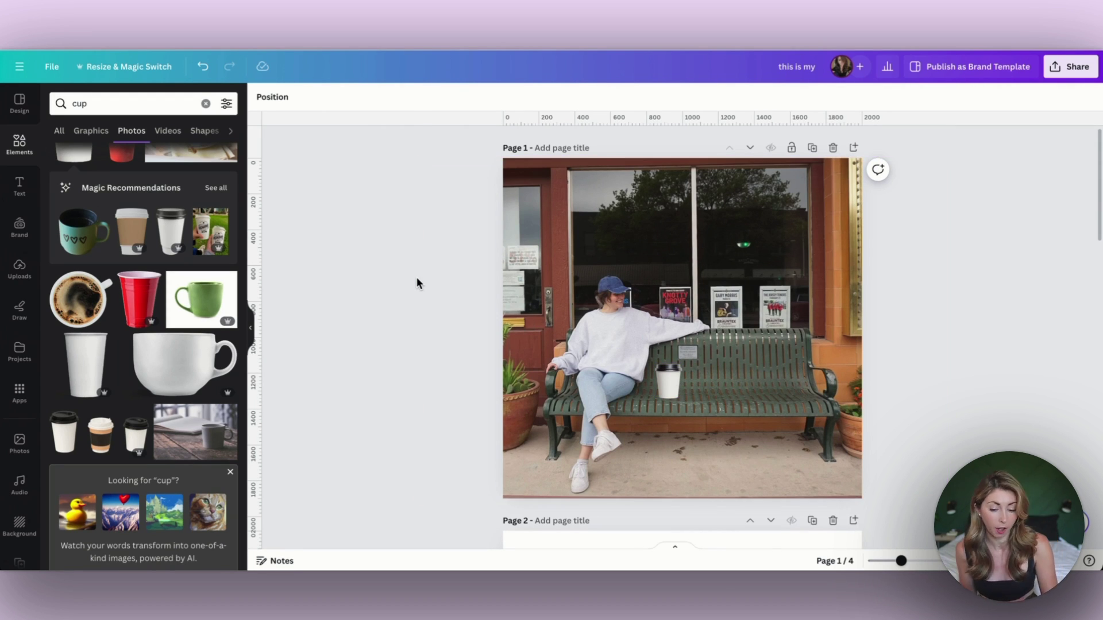
Select the cup together with the bench photo and open the Blend app.
drag(427, 195, 747, 453)
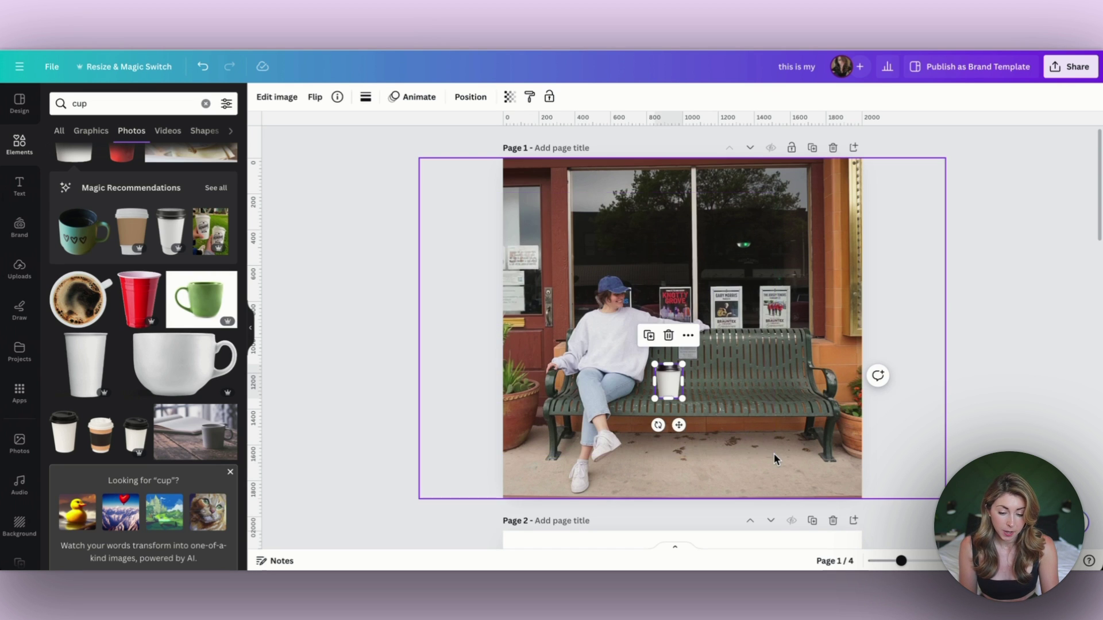
shift+click(609, 296)
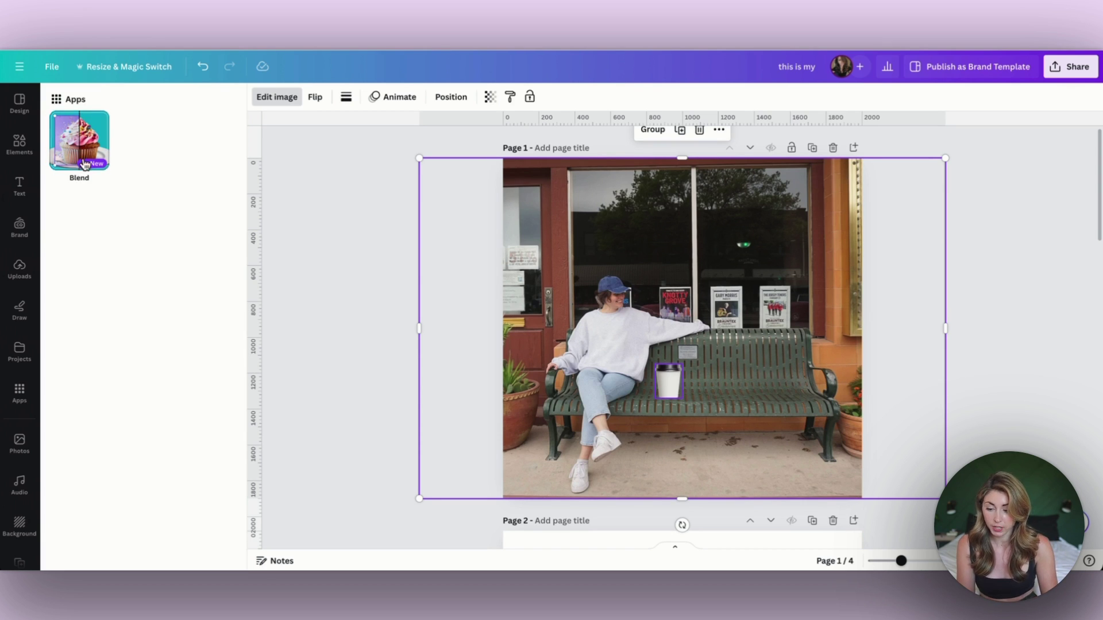
click(84, 165)
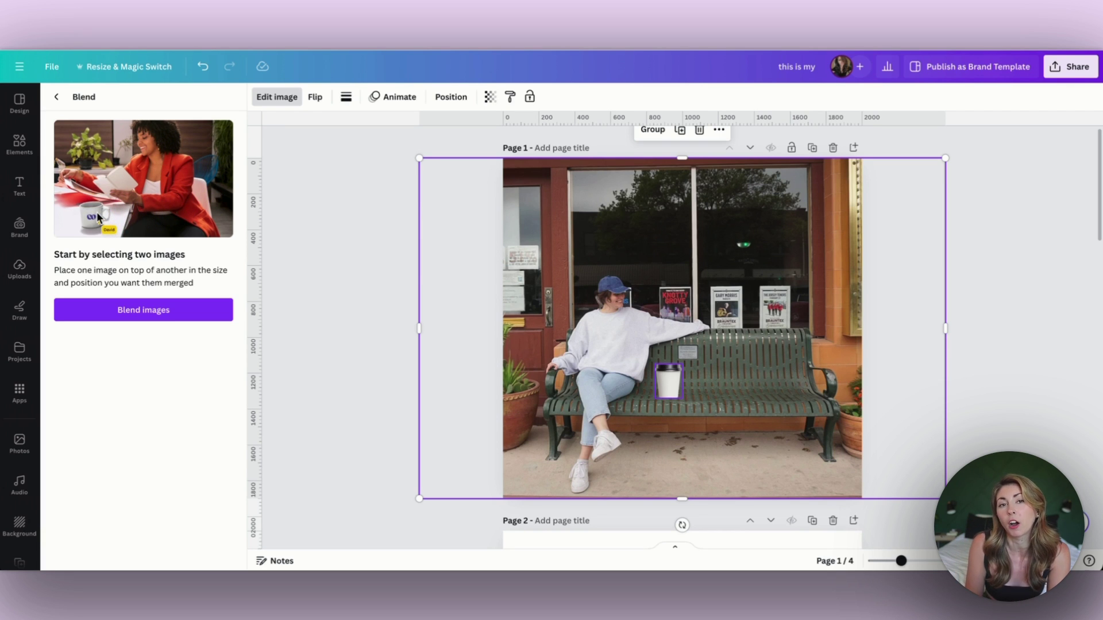
Blend the cup into the bench photo, compare variations, and keep the second one.
click(213, 316)
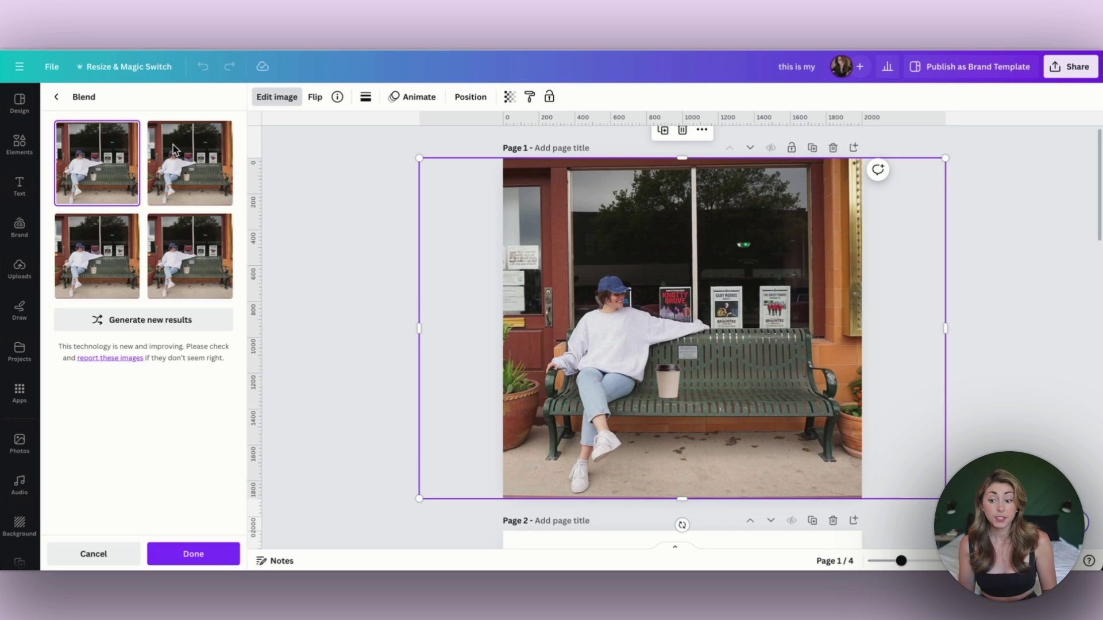
click(186, 164)
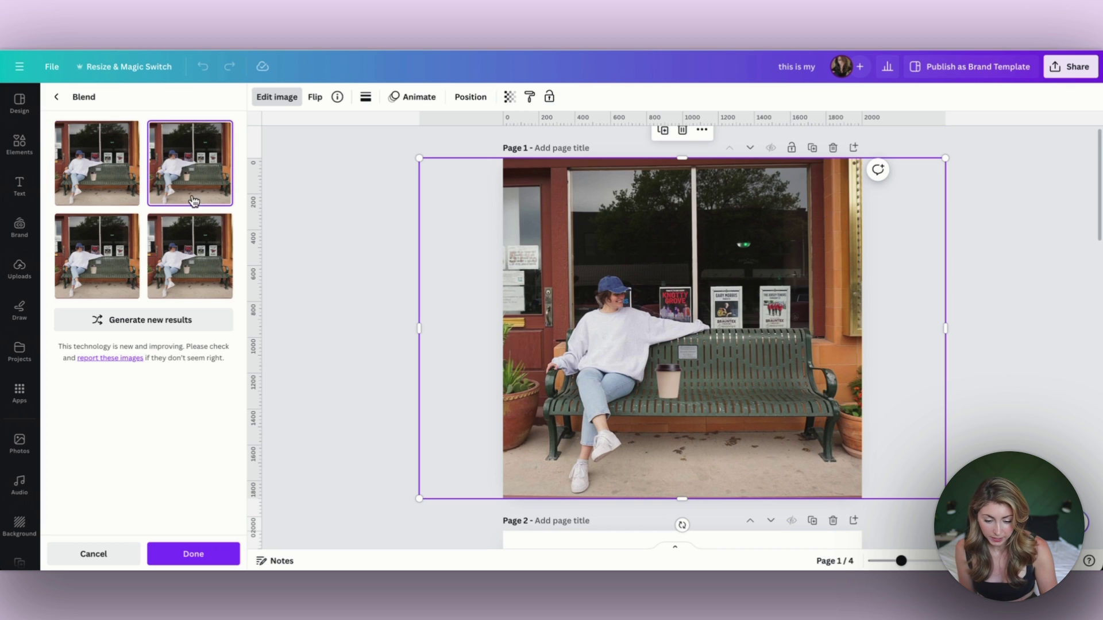
click(196, 284)
click(79, 254)
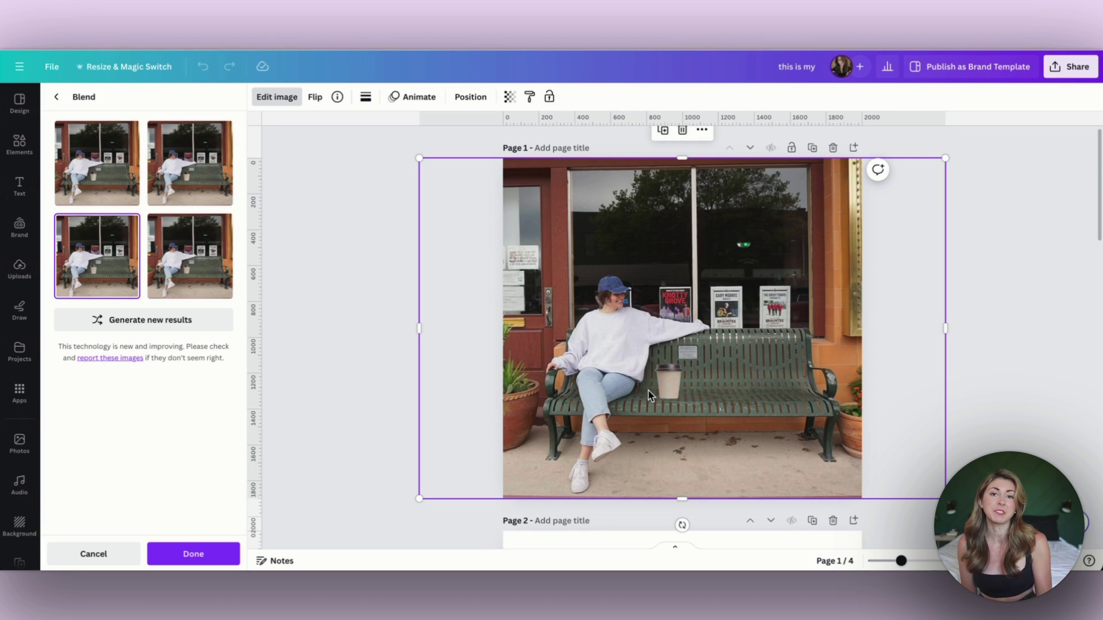
click(195, 176)
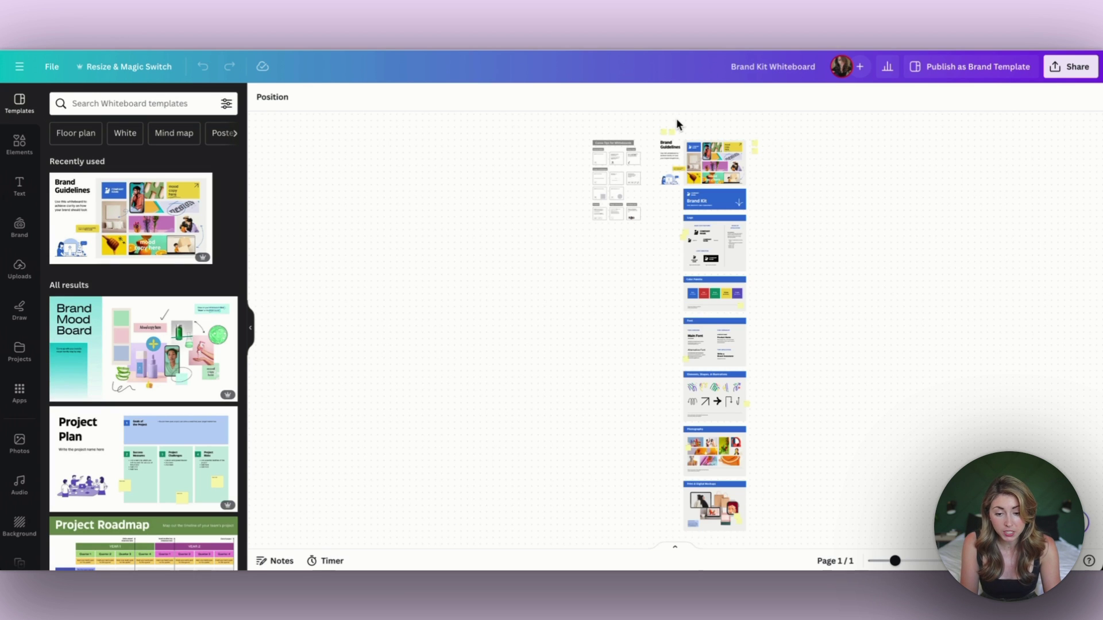
scroll(642, 238, up, 5)
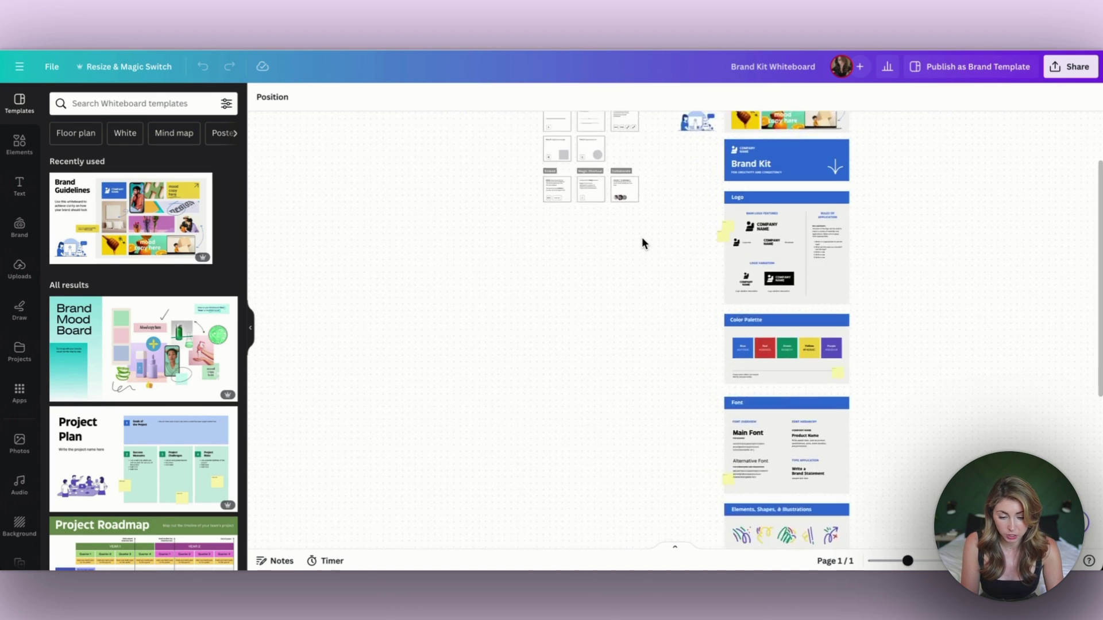
scroll(661, 230, down, 5)
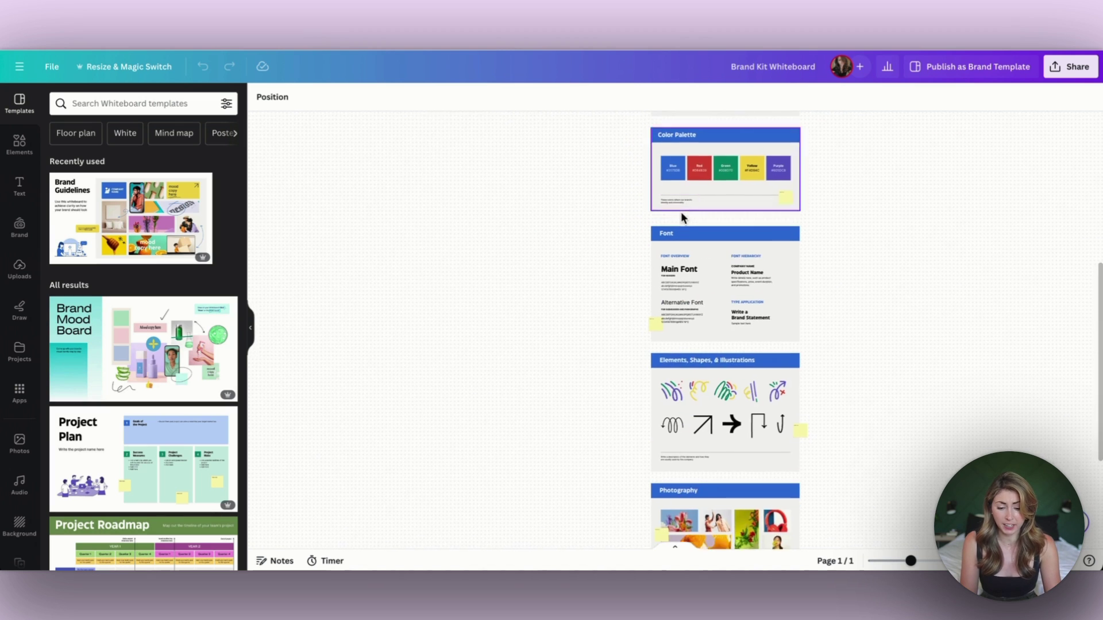
scroll(560, 167, down, 3)
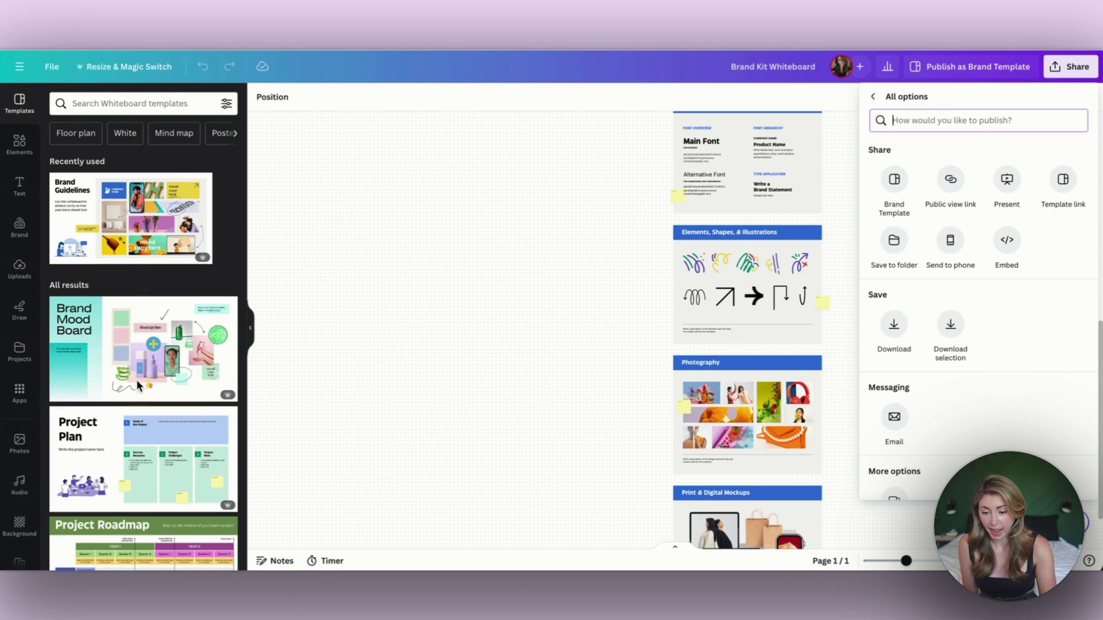
scroll(136, 380, down, 5)
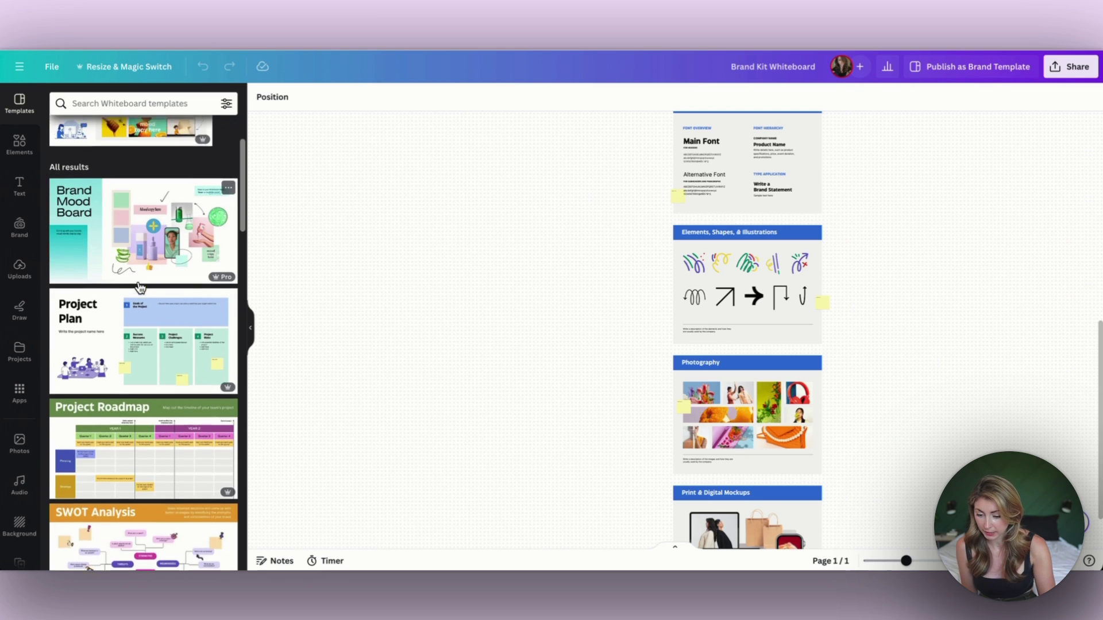
scroll(130, 344, down, 2)
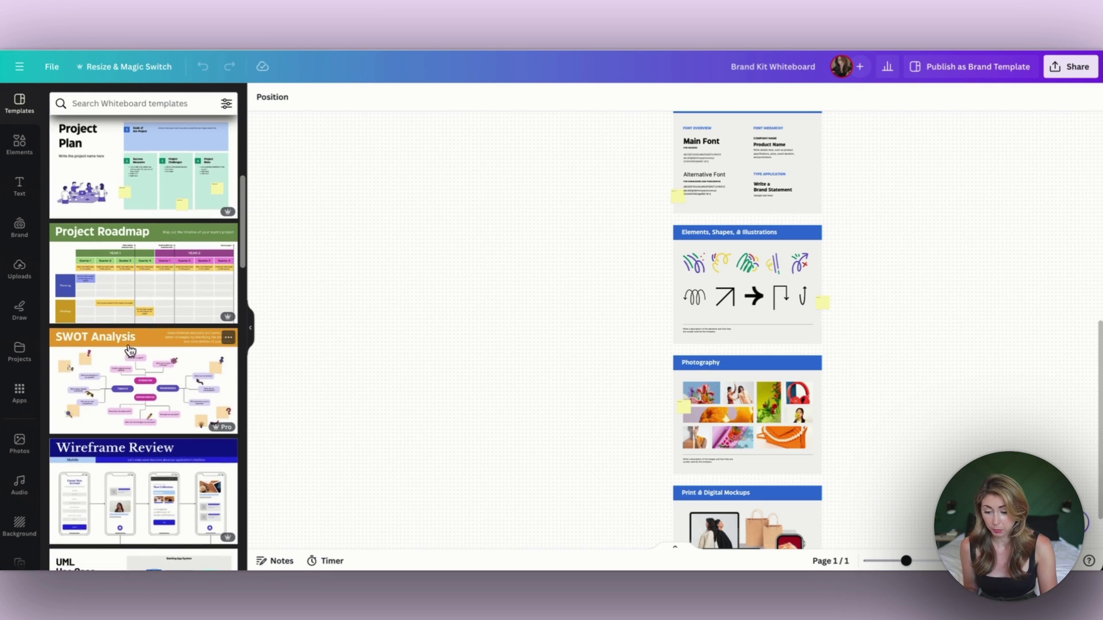
scroll(127, 454, down, 3)
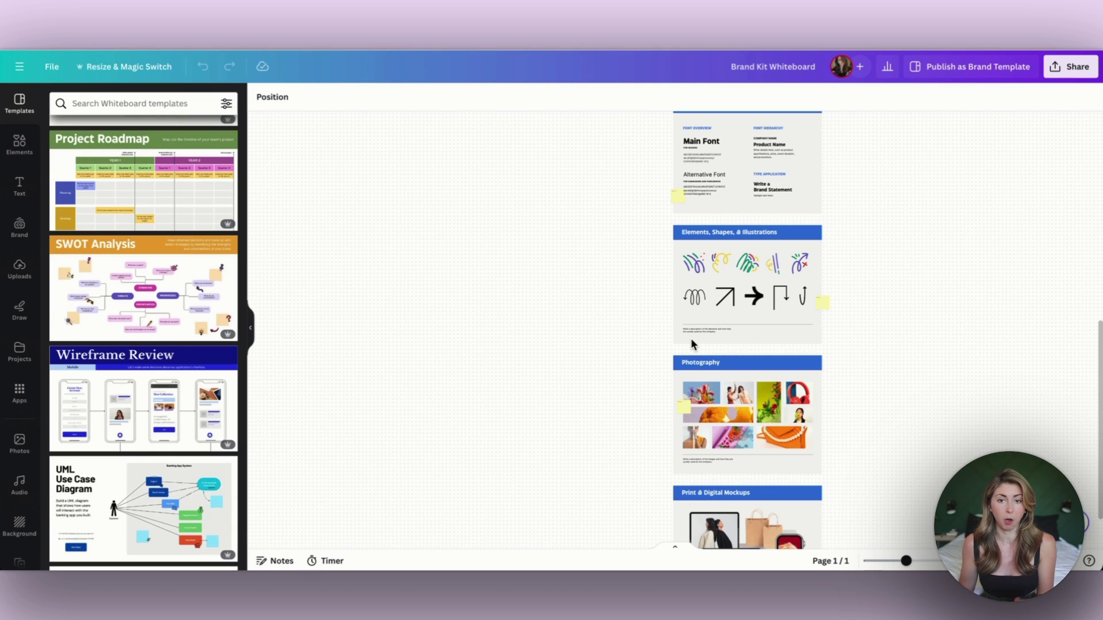
scroll(523, 273, left, 10)
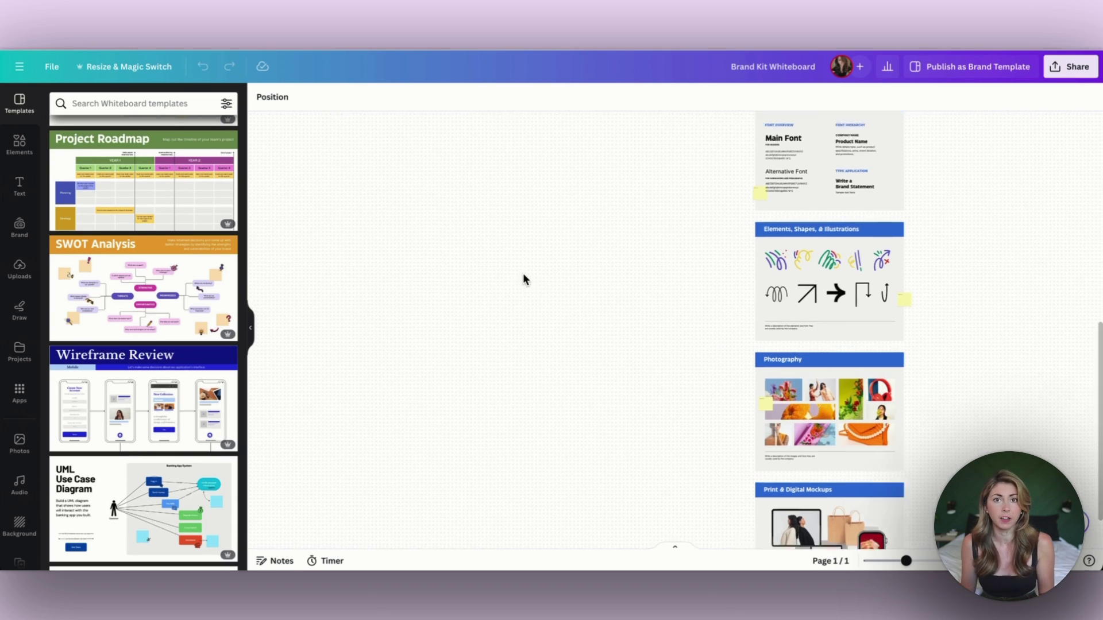
scroll(523, 274, left, 5)
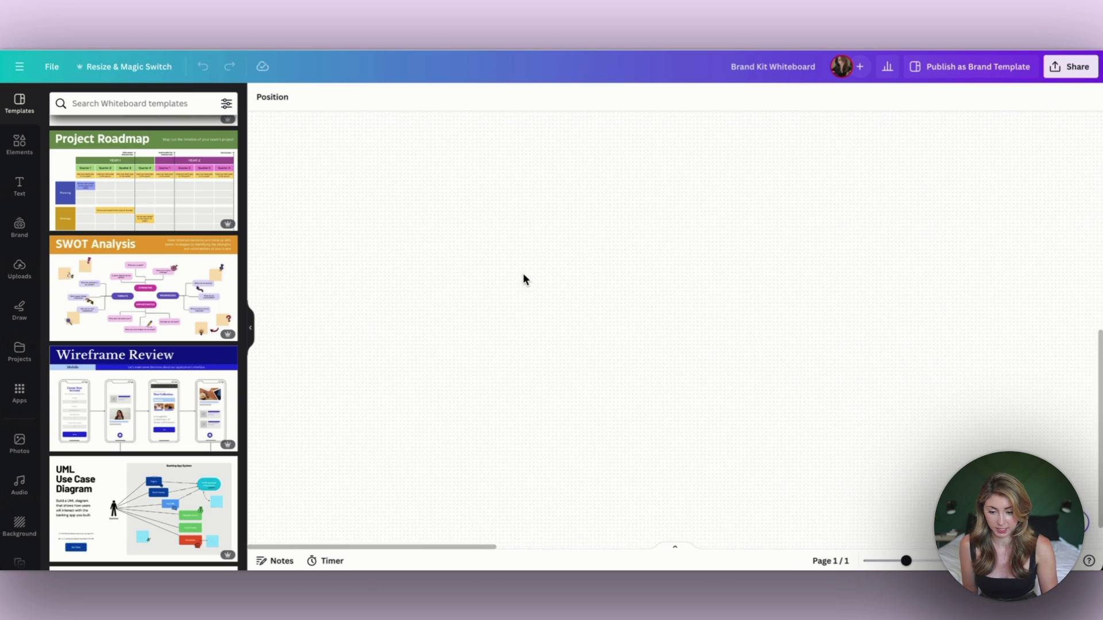
scroll(523, 280, right, 5)
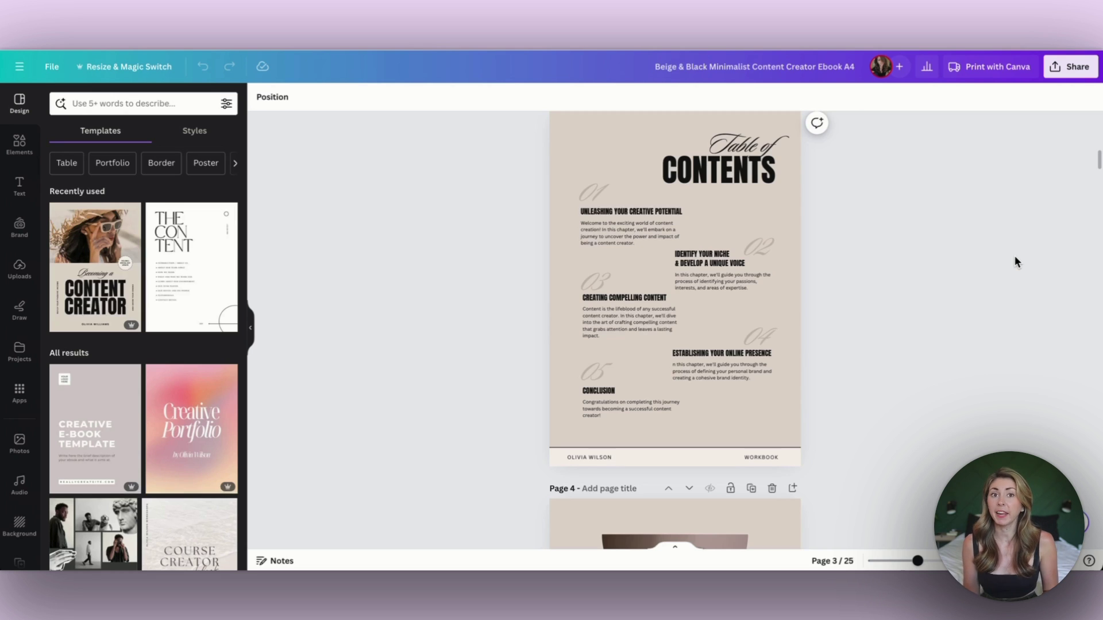
Select the chapter 01 welcome paragraph and begin adding a new Magic Write voice.
scroll(637, 291, up, 3)
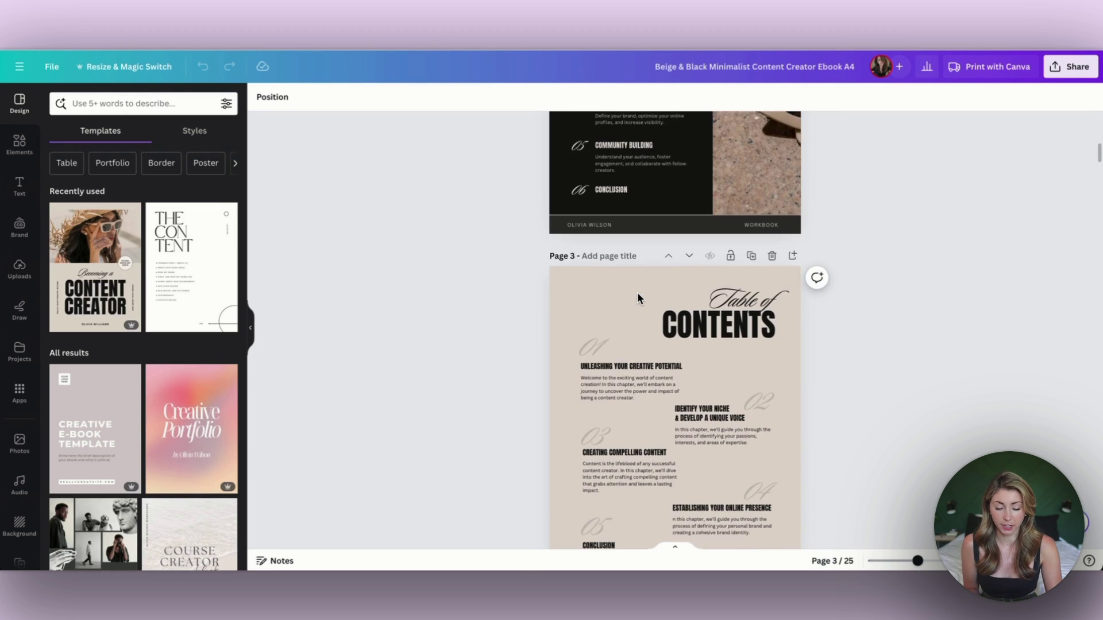
scroll(525, 236, down, 3)
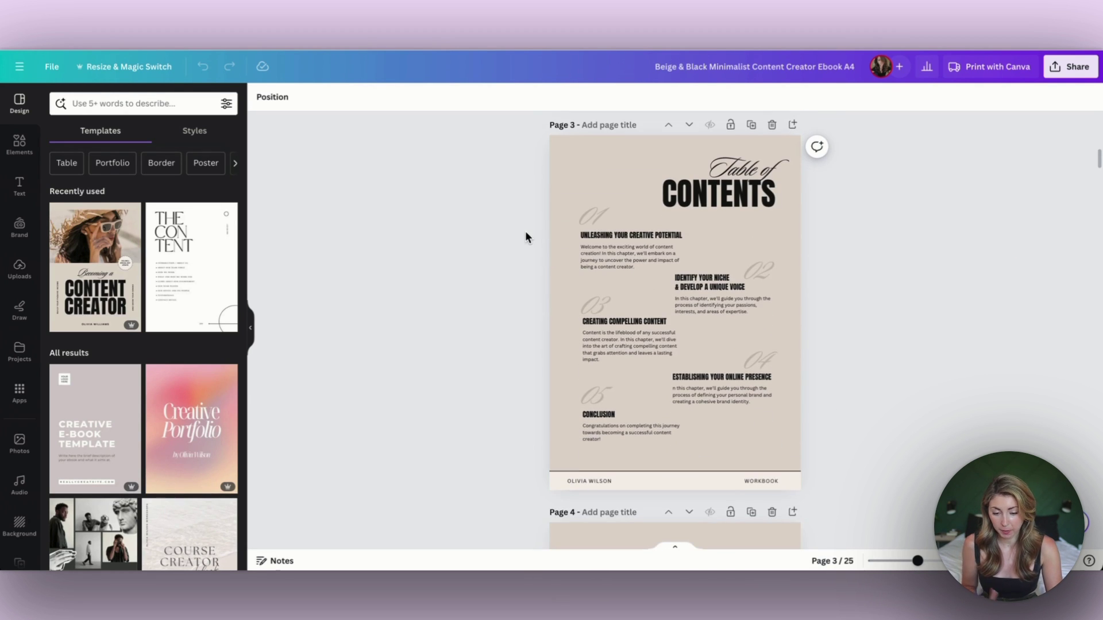
click(619, 258)
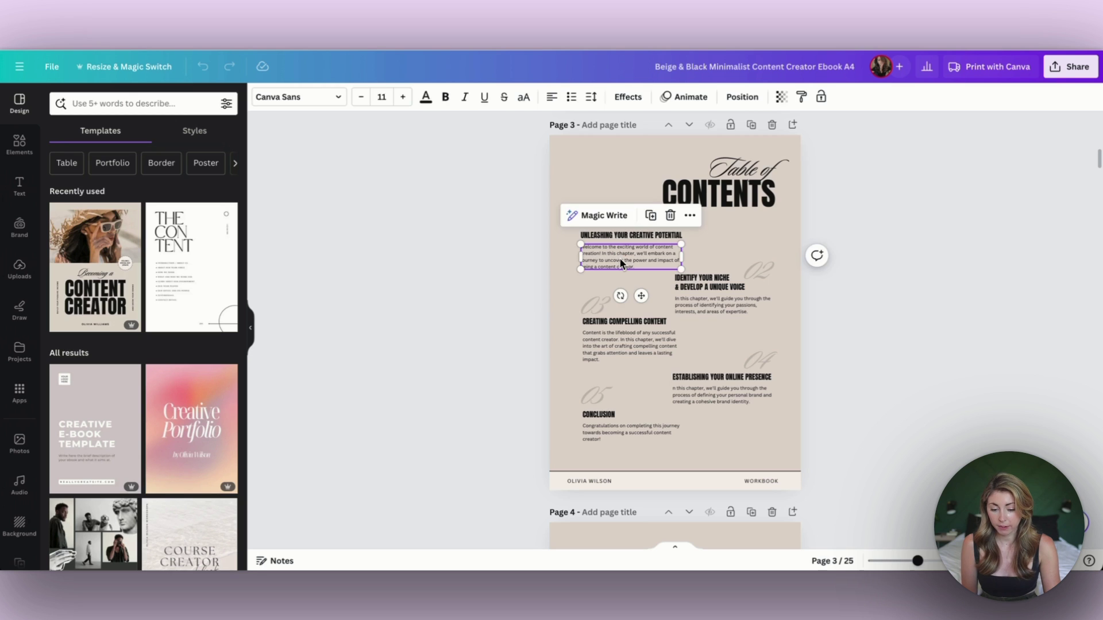
click(612, 217)
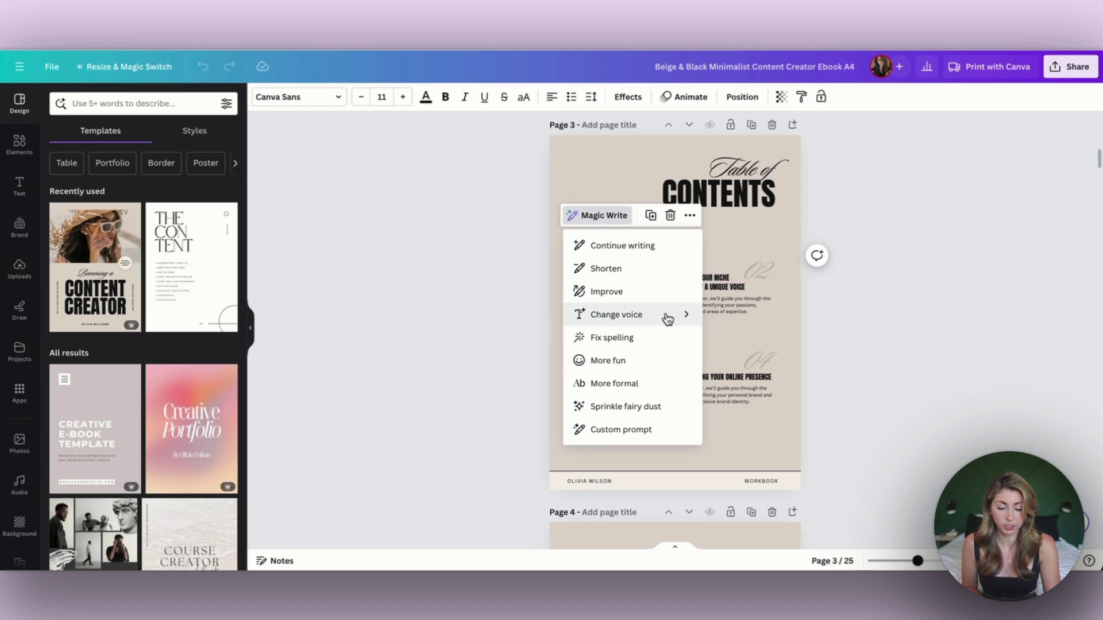
mouse_move(668, 319)
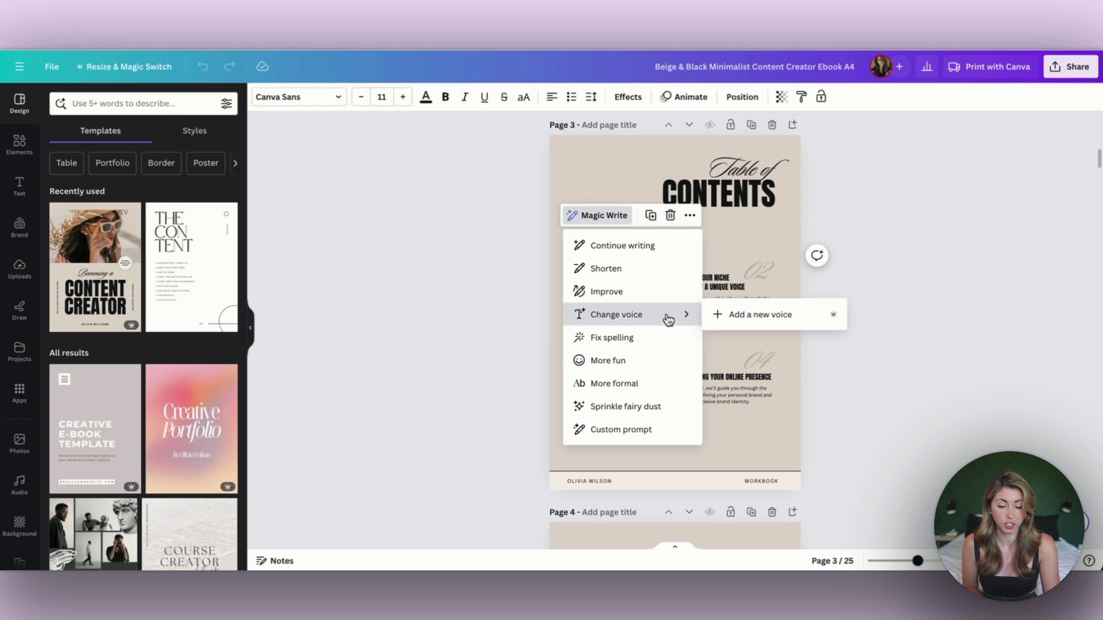
click(758, 318)
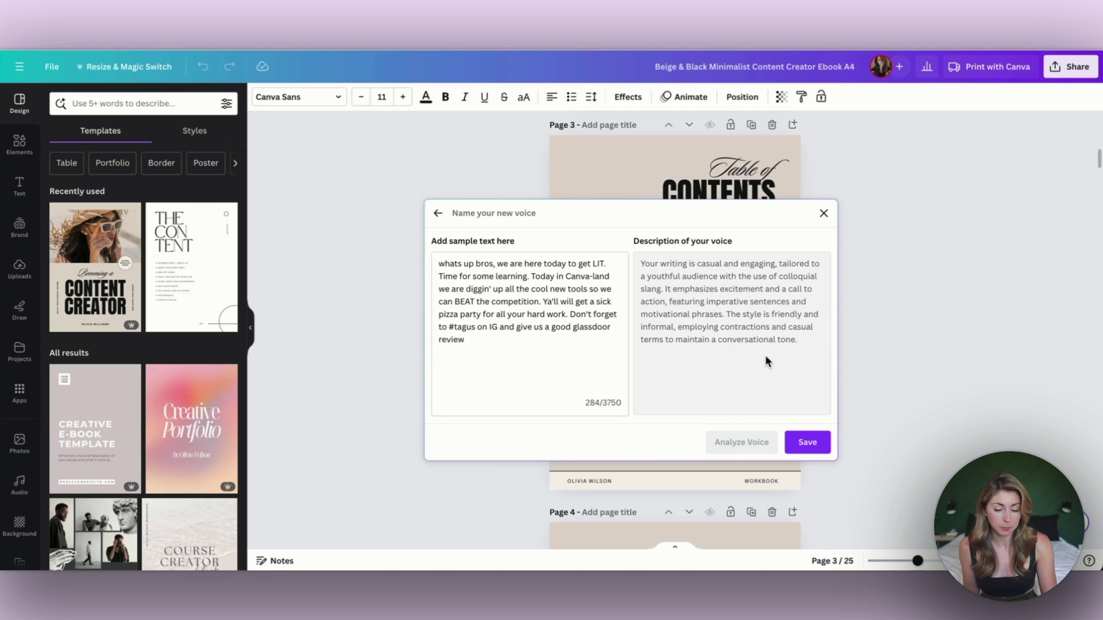
Save the custom voice and rewrite the chapter 01 text in it.
click(807, 443)
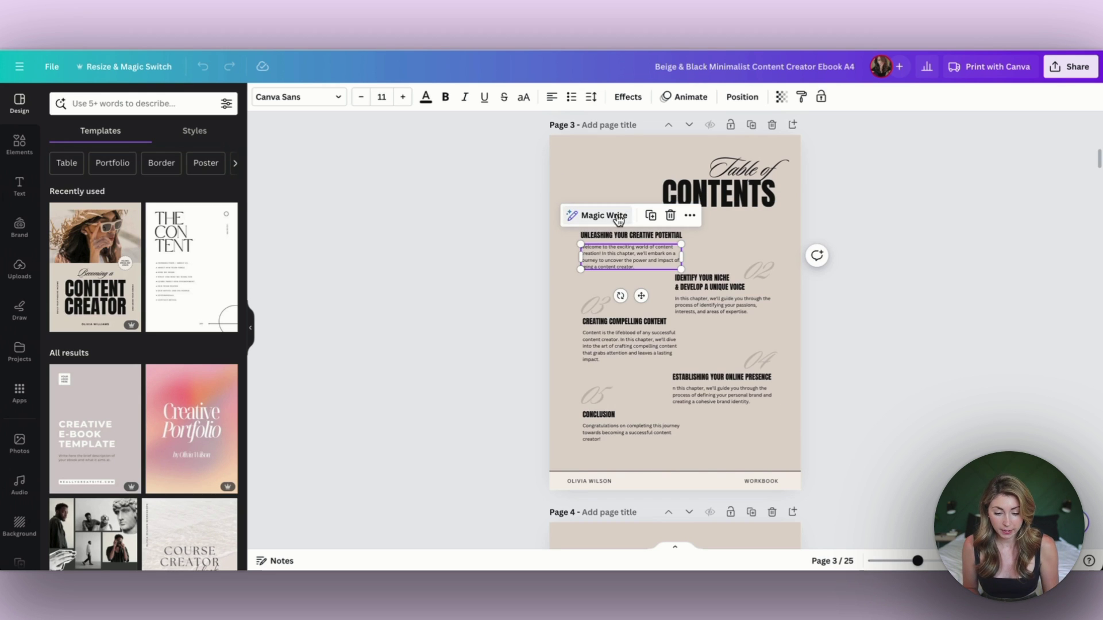
click(618, 219)
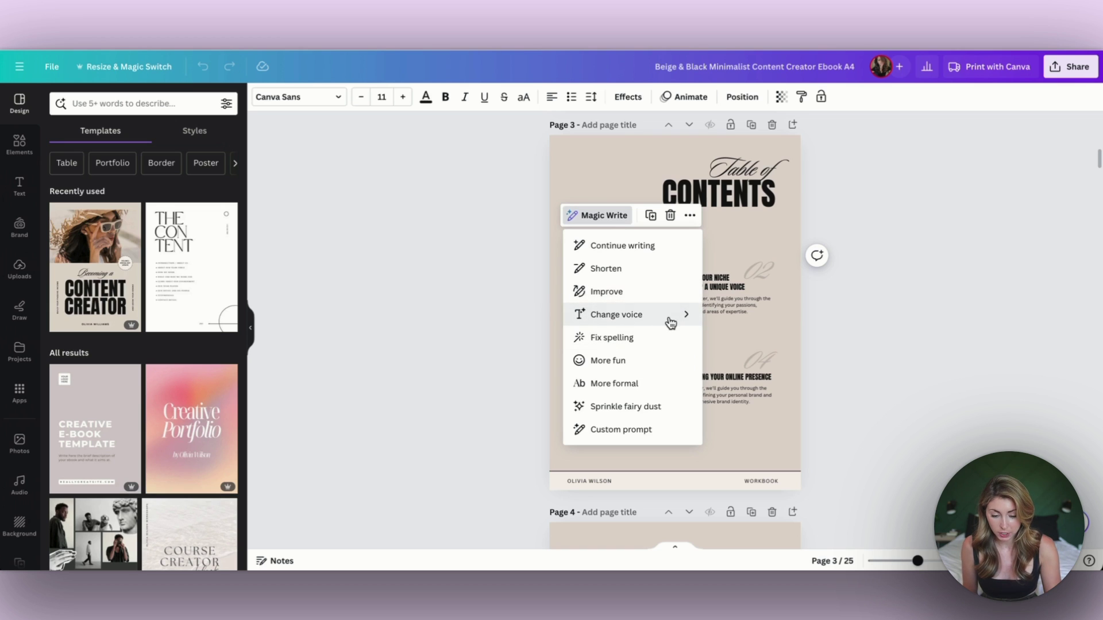
mouse_move(671, 322)
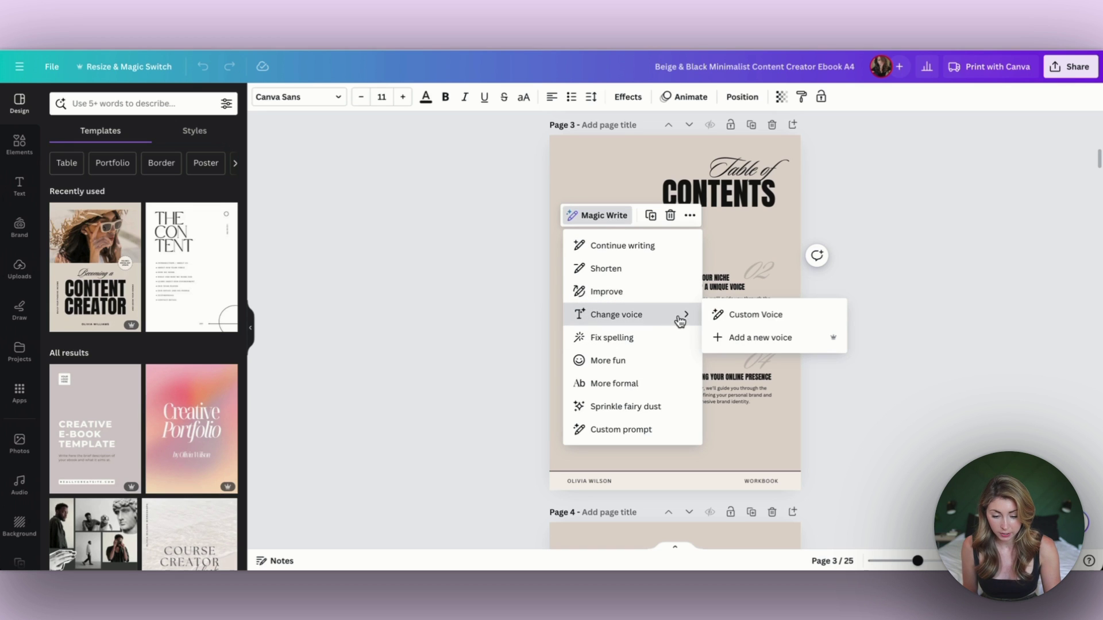
click(786, 316)
key(ctrl+plus)
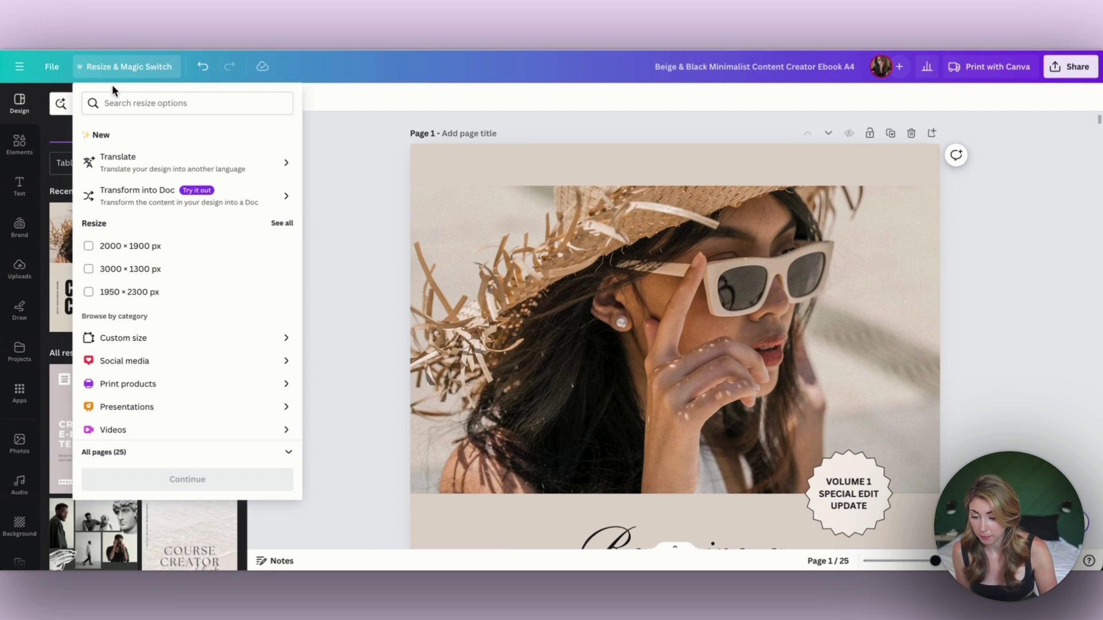
Transform the ebook into a Doc with Poem as the document type.
click(194, 199)
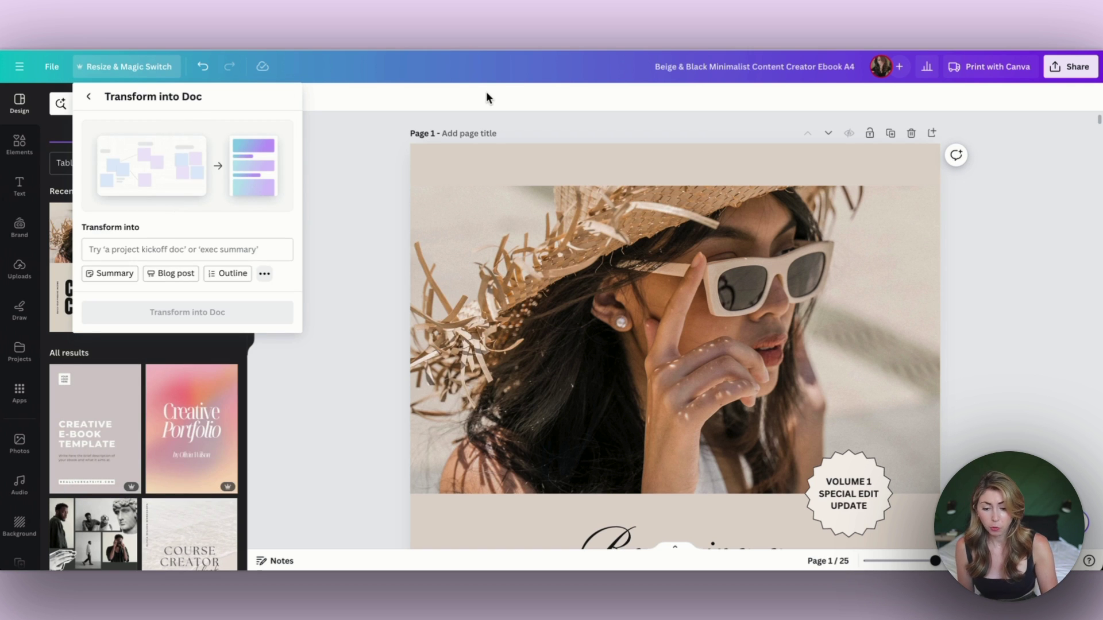
click(229, 249)
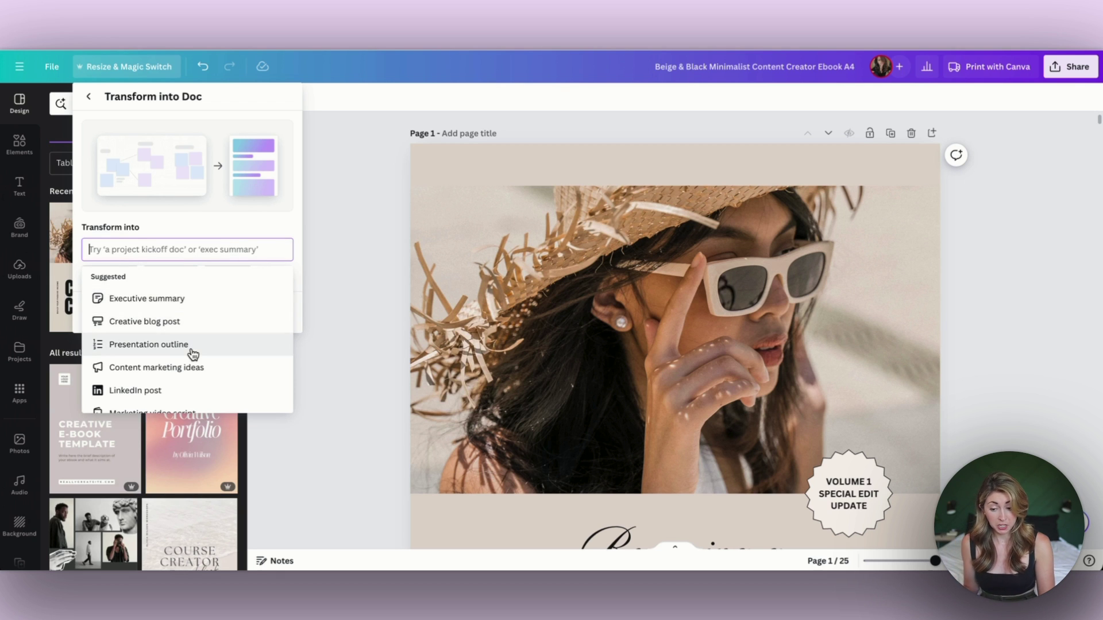
scroll(193, 353, down, 1)
scroll(193, 353, down, 4)
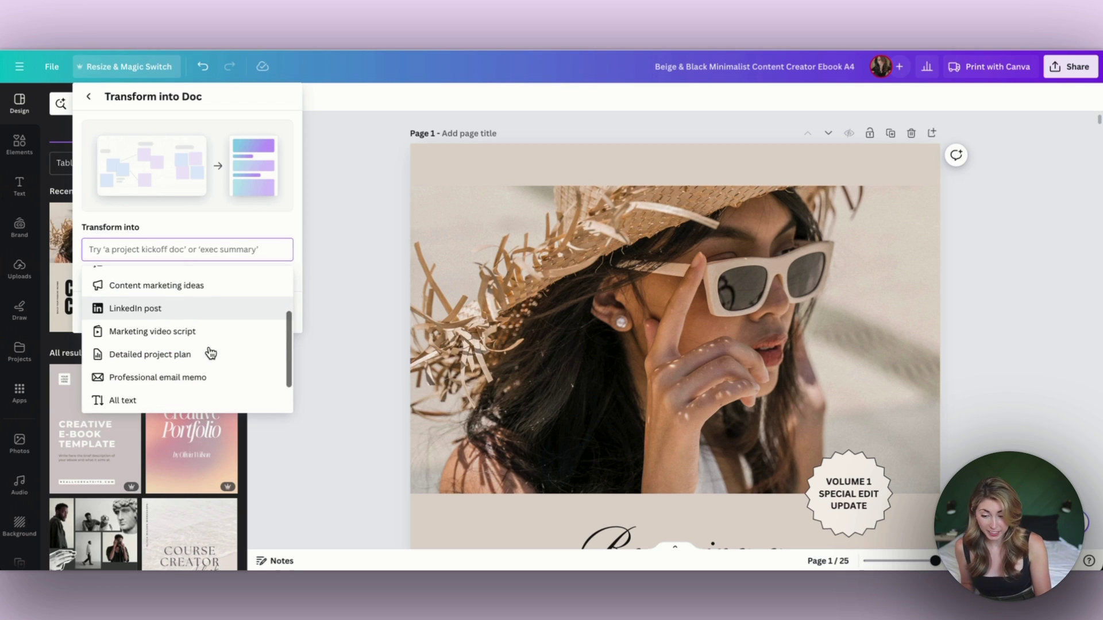
scroll(209, 362, down, 1)
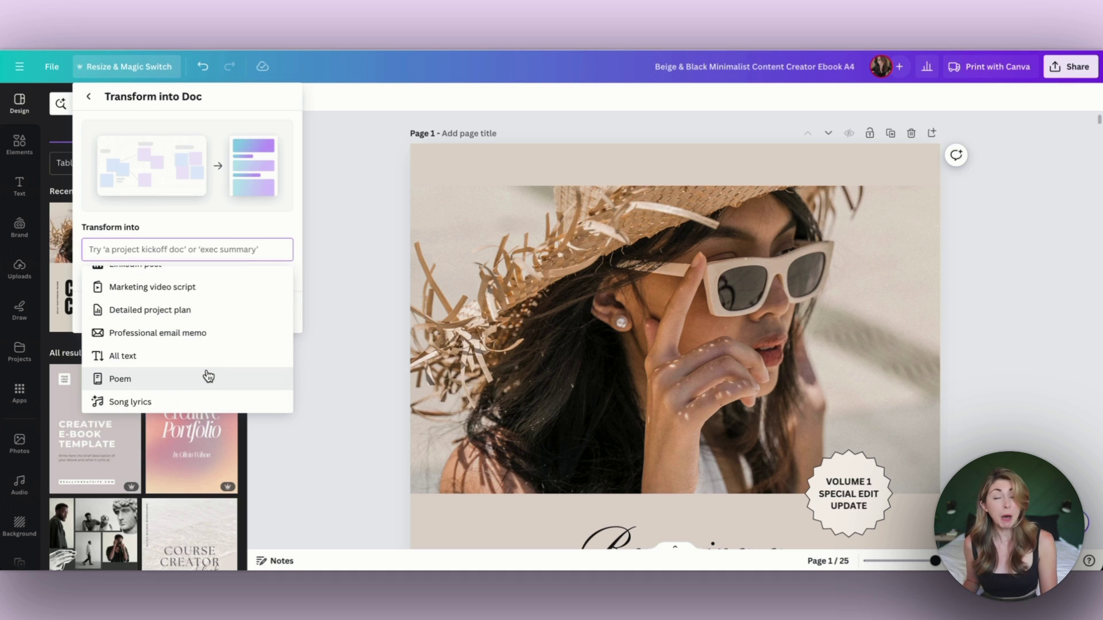
click(108, 381)
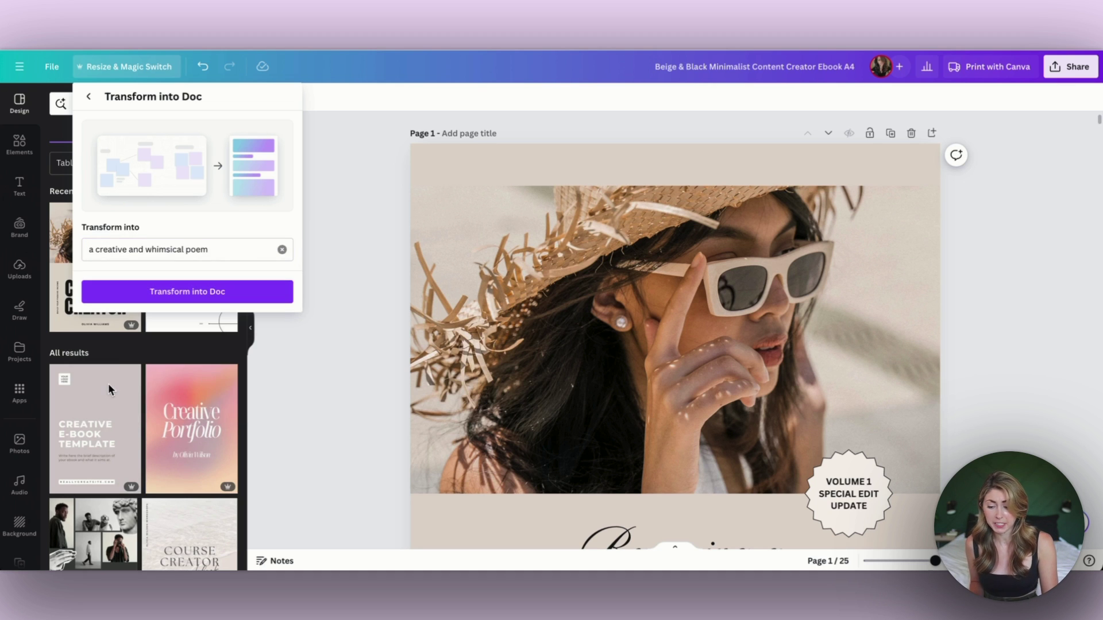
click(203, 298)
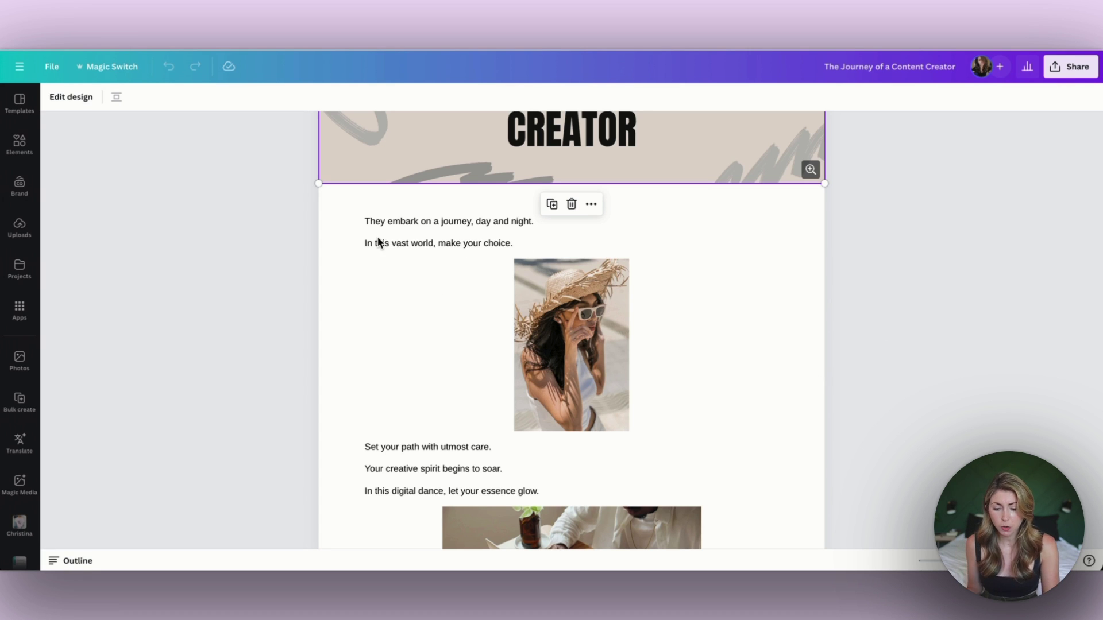
Scroll through the generated poem doc to its end.
scroll(374, 242, down, 6)
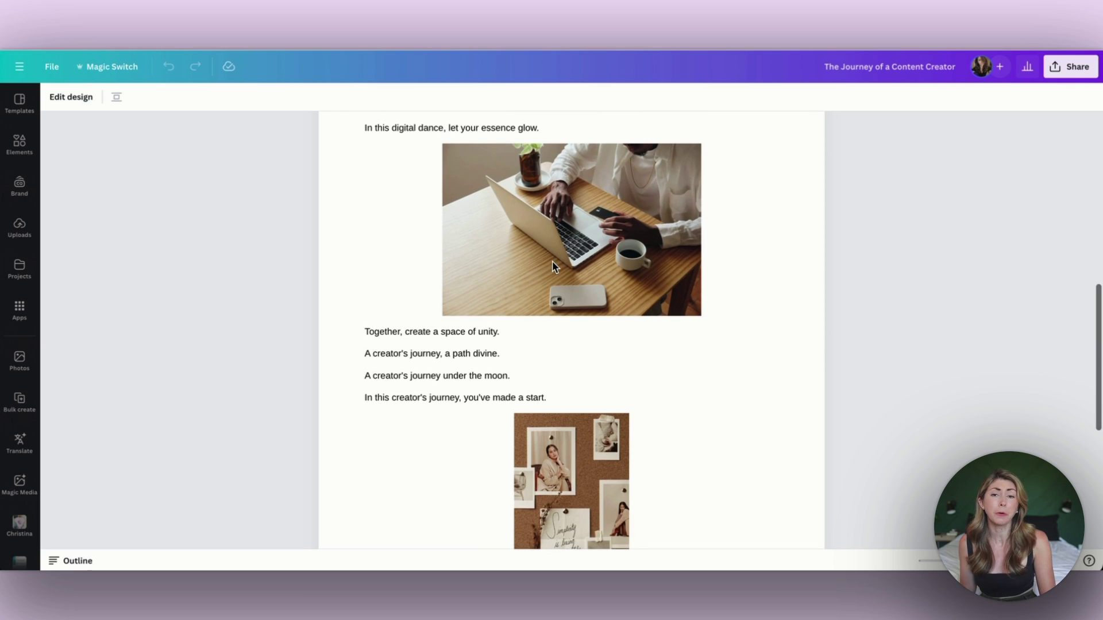
scroll(553, 263, down, 5)
scroll(553, 266, down, 1)
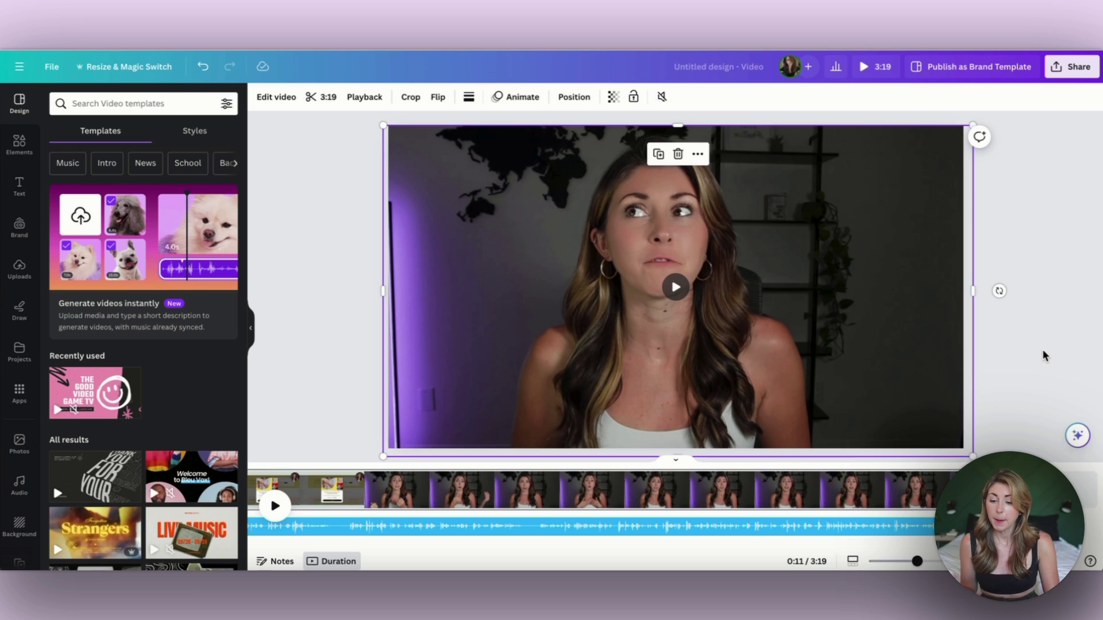
Auto-trim the talking-head video, cutting it from 3:19 down to 1:20.
click(322, 96)
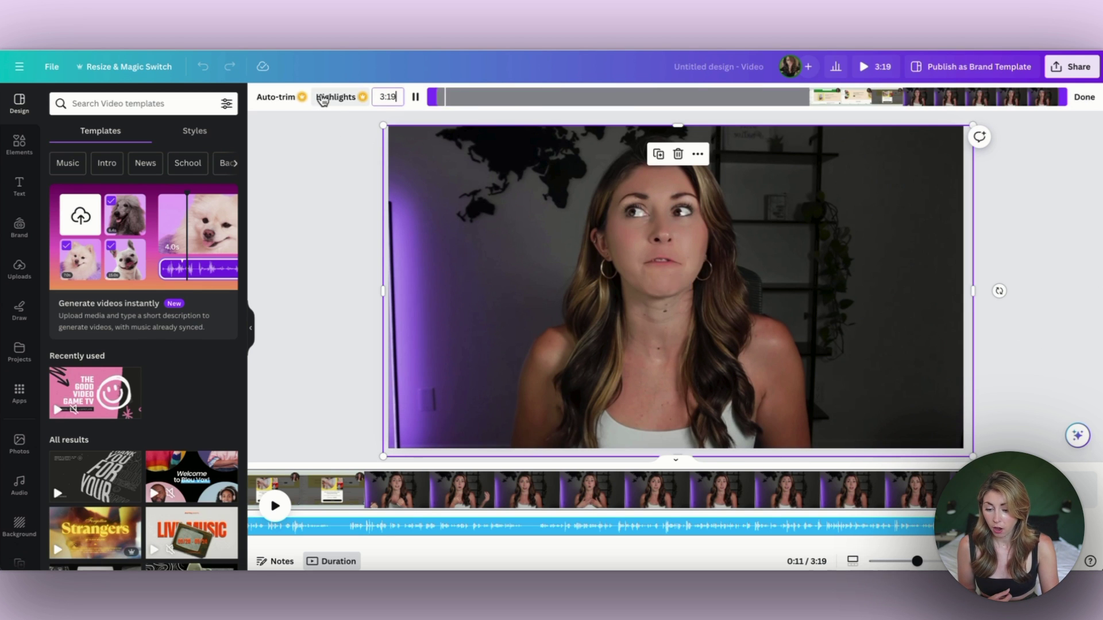
click(289, 101)
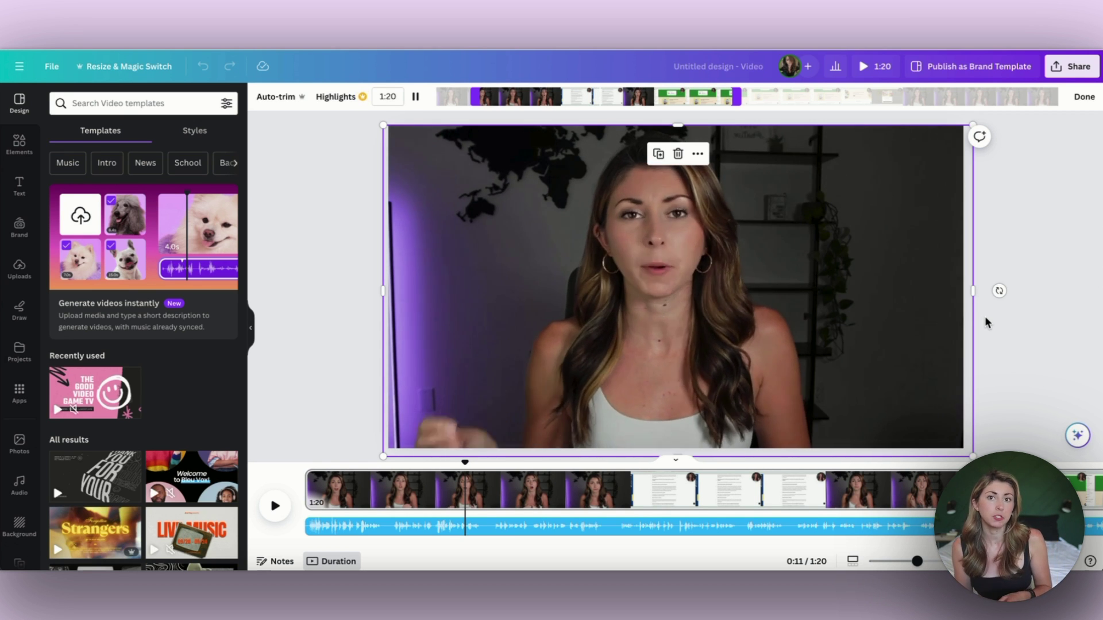
Generate highlight clips from the trimmed video with Highlights.
click(343, 97)
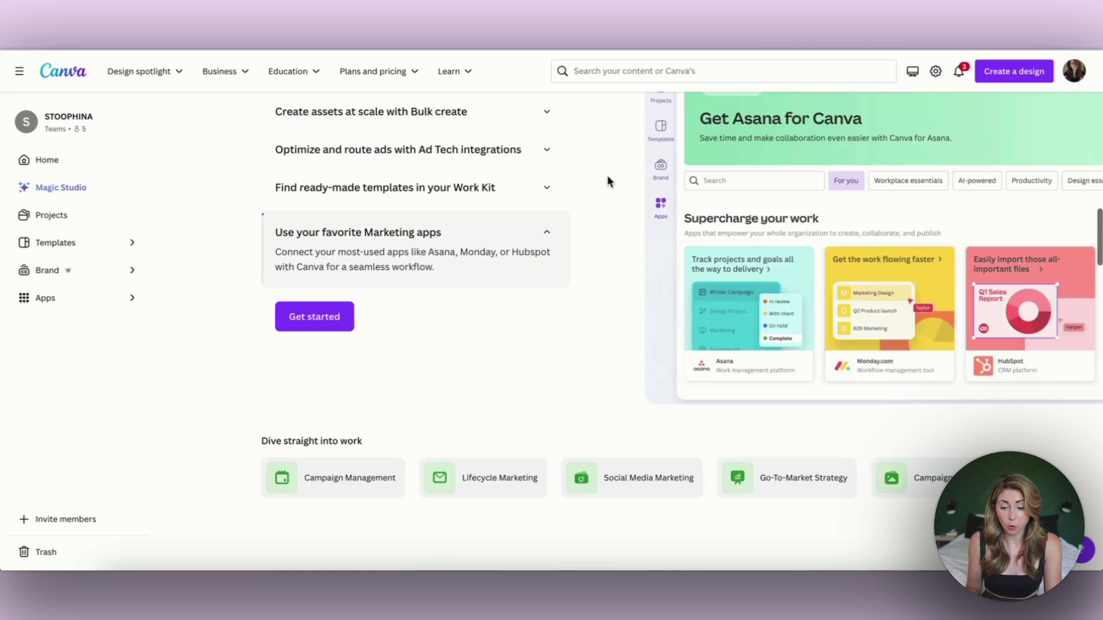
Scroll down the Magic Studio page past the feature cards to 'A glow up is coming'.
scroll(608, 175, down, 10)
scroll(608, 174, down, 2)
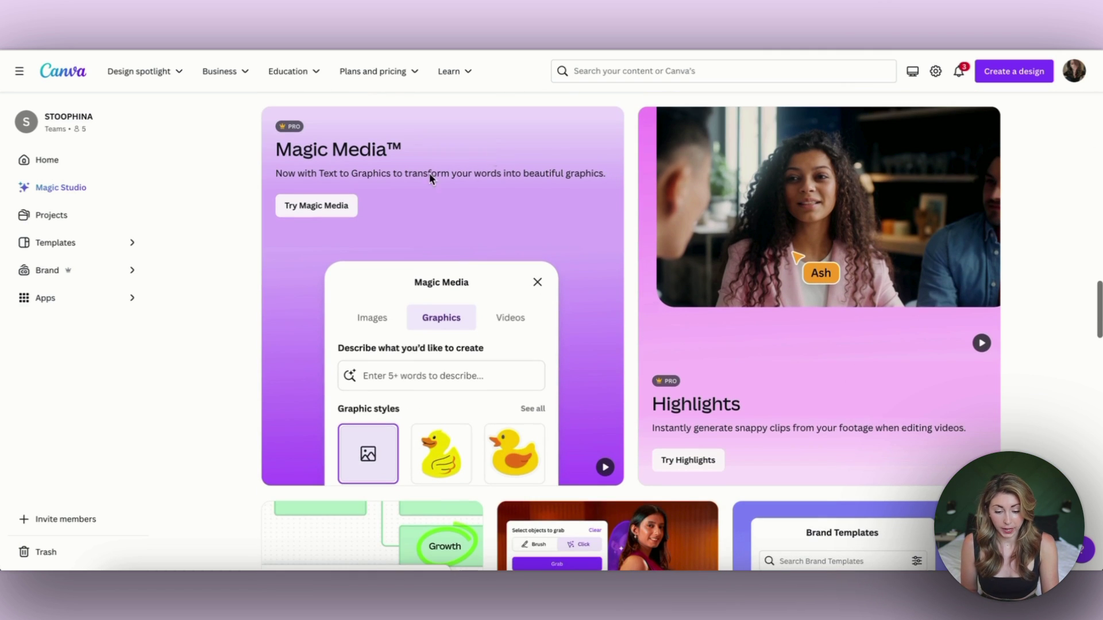
scroll(431, 155, down, 4)
scroll(428, 152, down, 3)
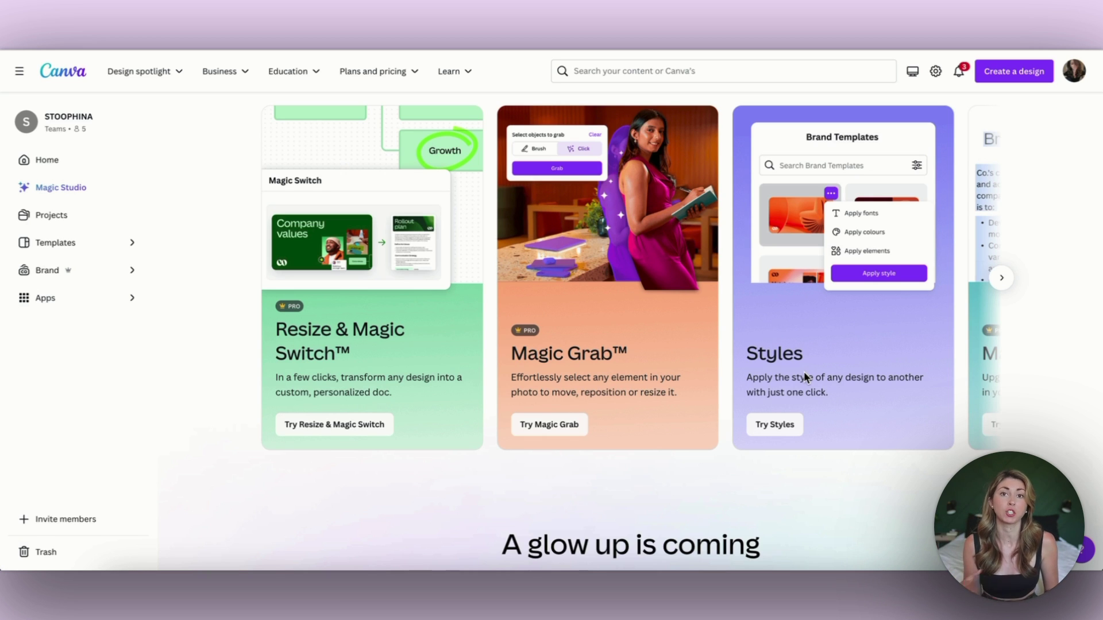
scroll(805, 377, down, 7)
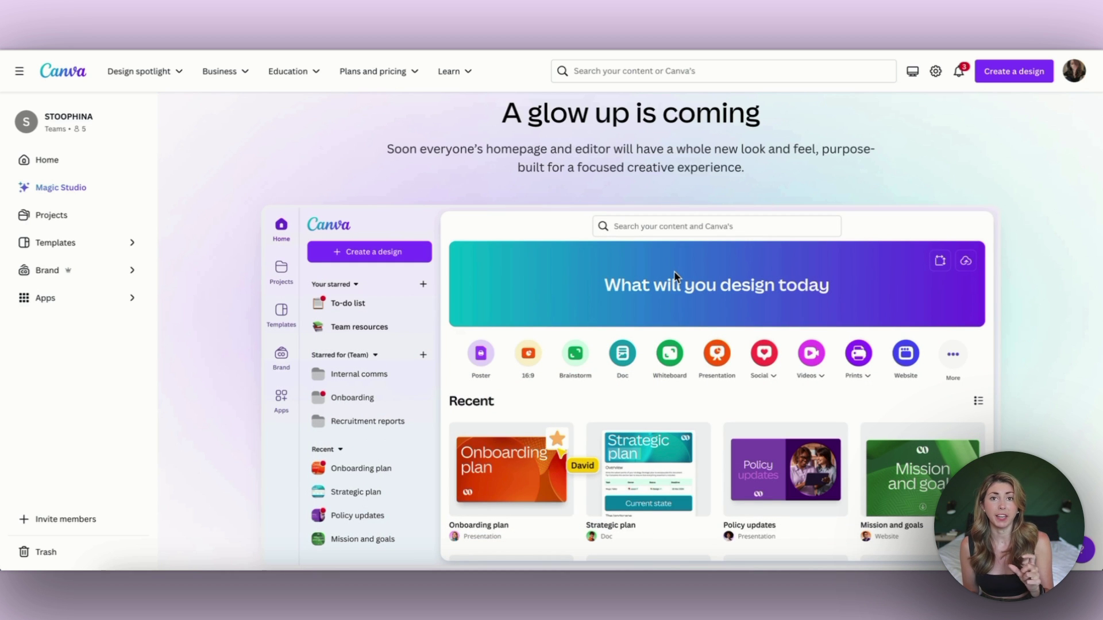
Scroll through the redesign preview and open the Better collaboration card.
scroll(674, 270, down, 2)
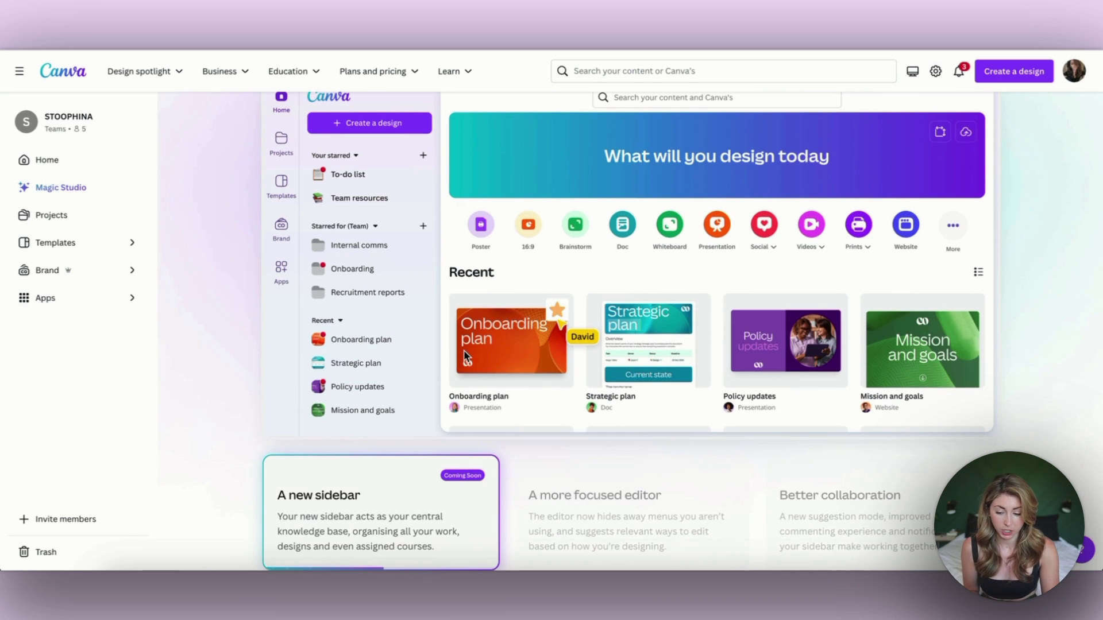
scroll(465, 354, down, 1)
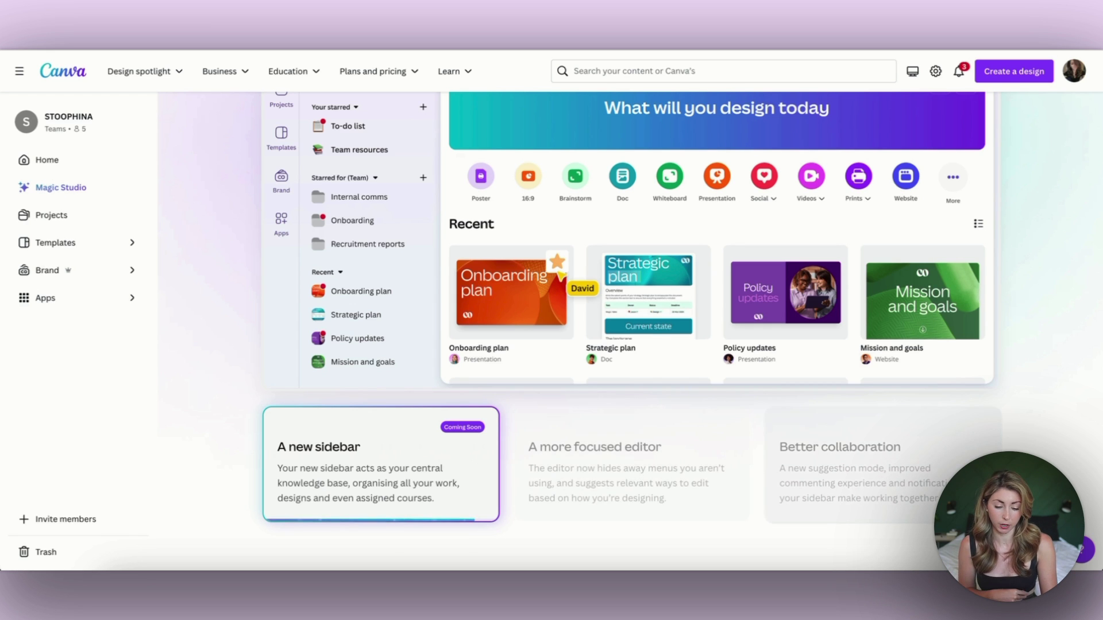
click(919, 468)
Scroll past the Slack, Asana and Monday.com integrations to the enterprise and security sections.
scroll(746, 157, down, 1)
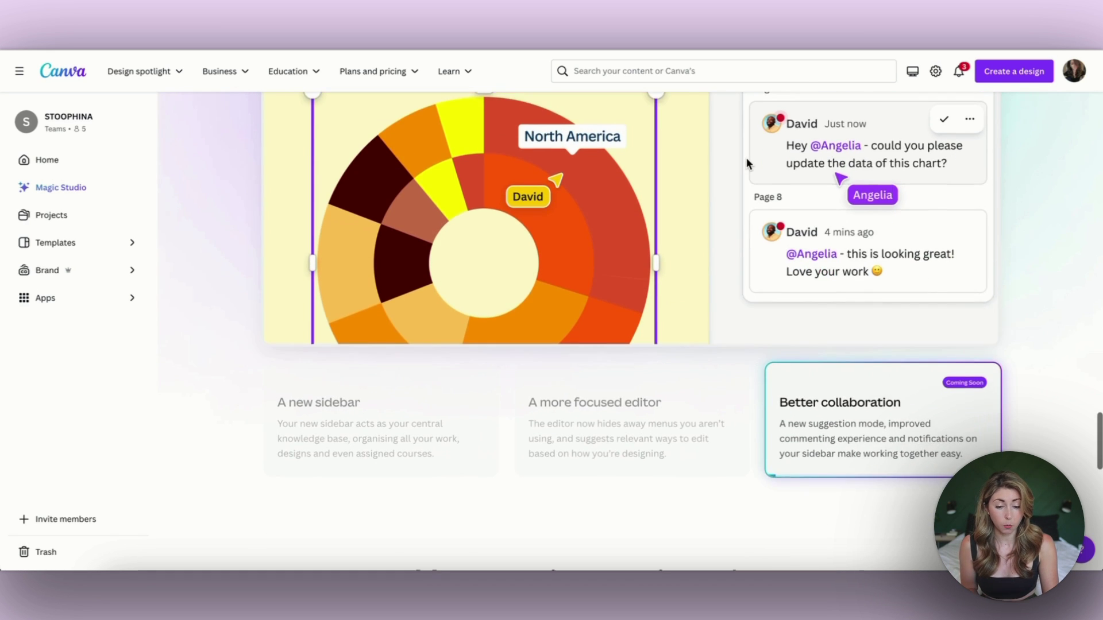
scroll(746, 157, up, 2)
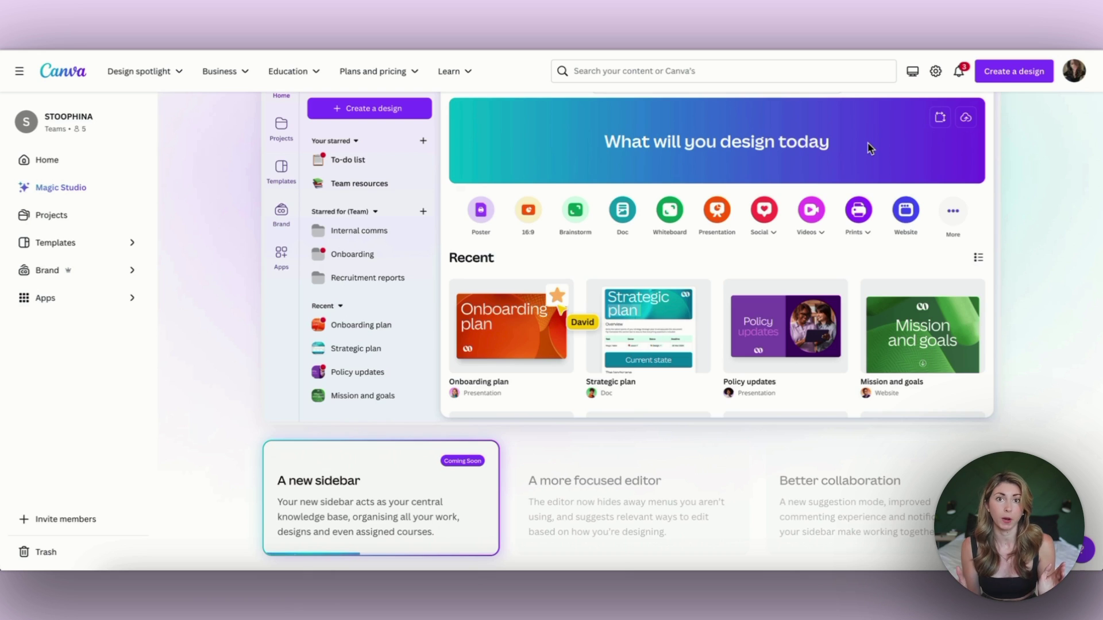
scroll(1020, 302, down, 10)
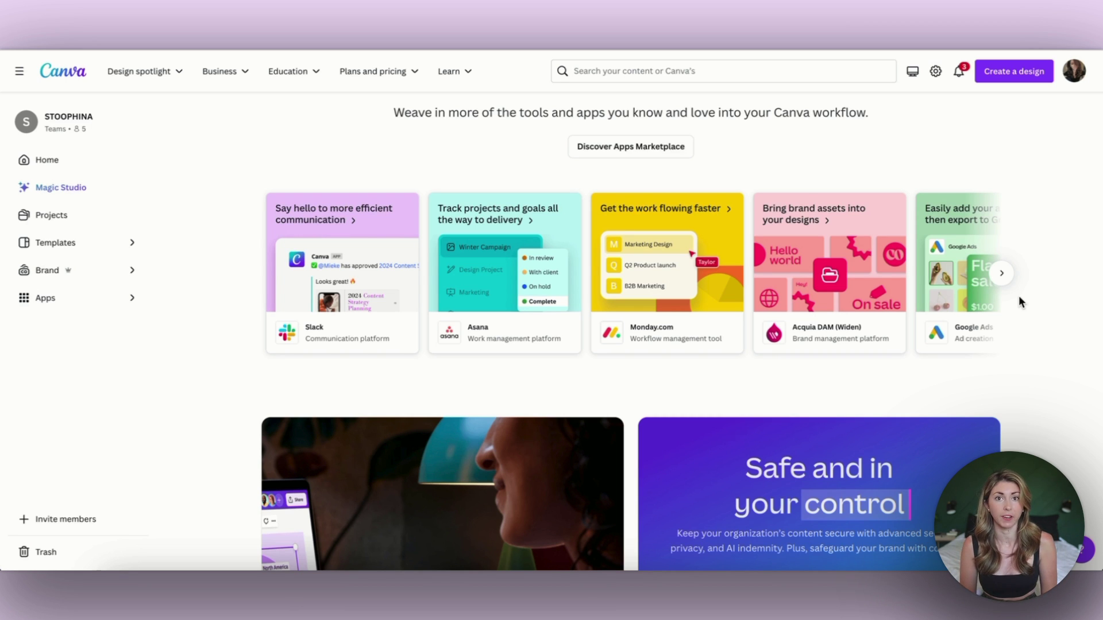
scroll(1019, 300, down, 3)
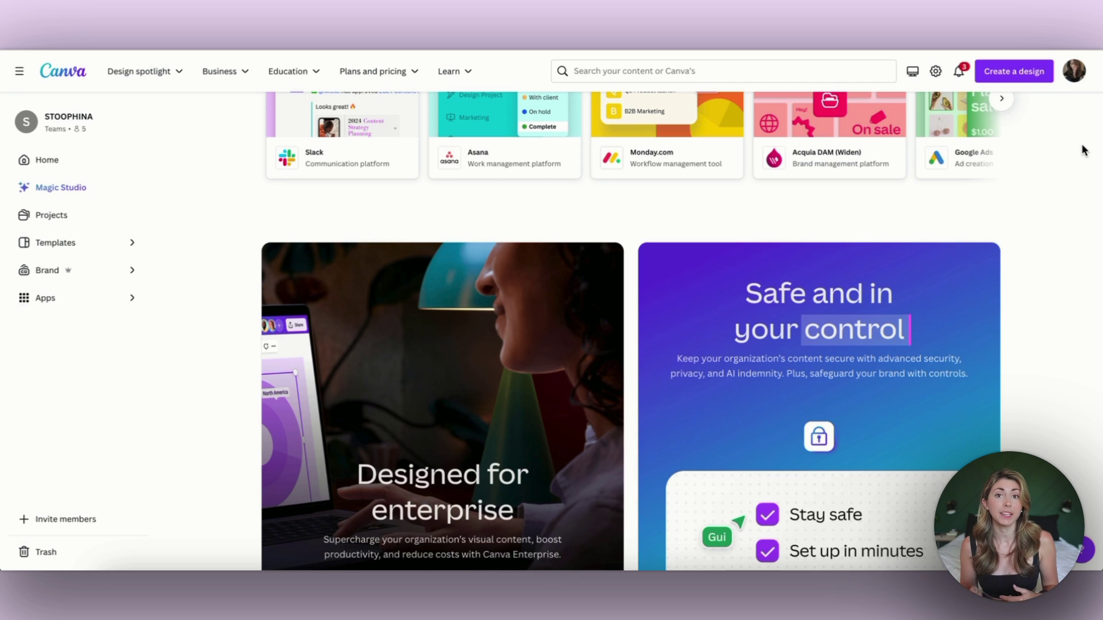